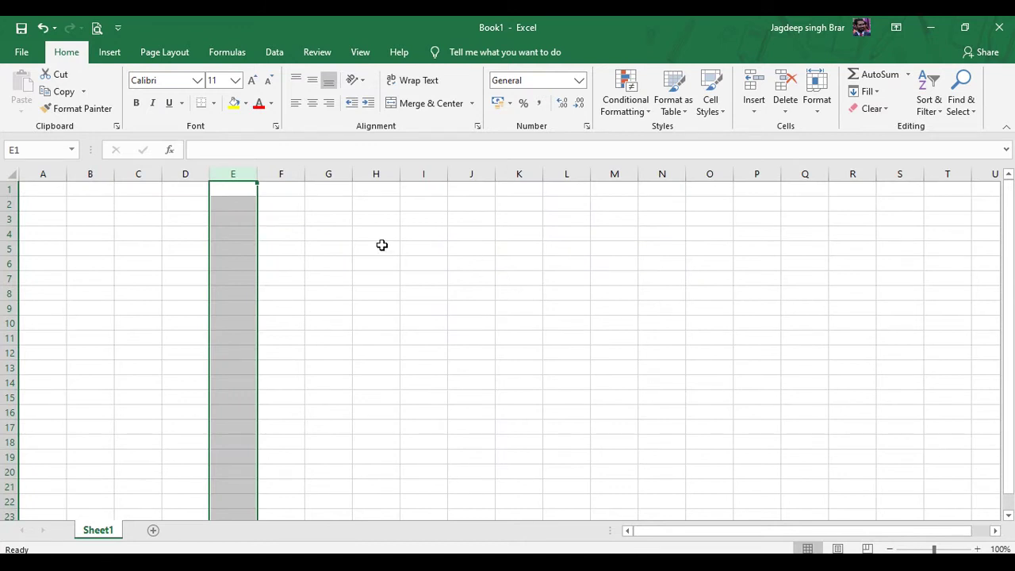
- Enter 20 in cell E2
click(237, 205)
text(20)
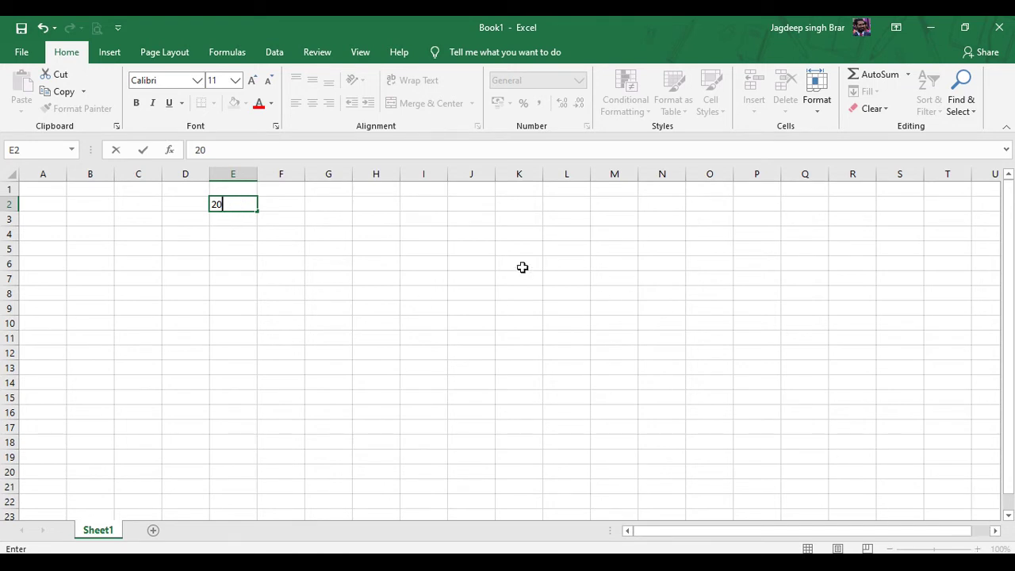
key(Return)
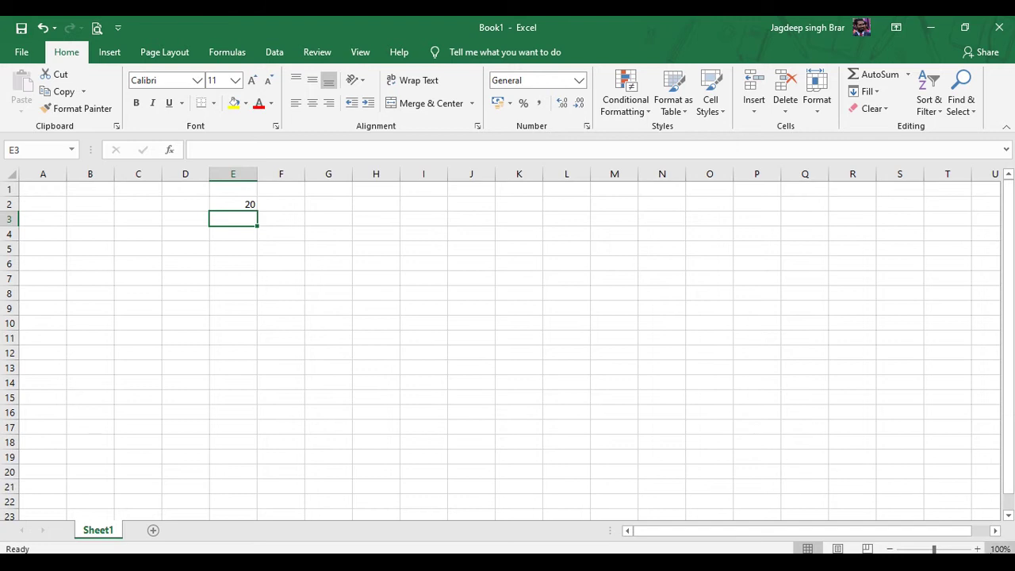
- Zoom the worksheet in to 190%
click(975, 548)
click(976, 549)
click(976, 548)
click(975, 548)
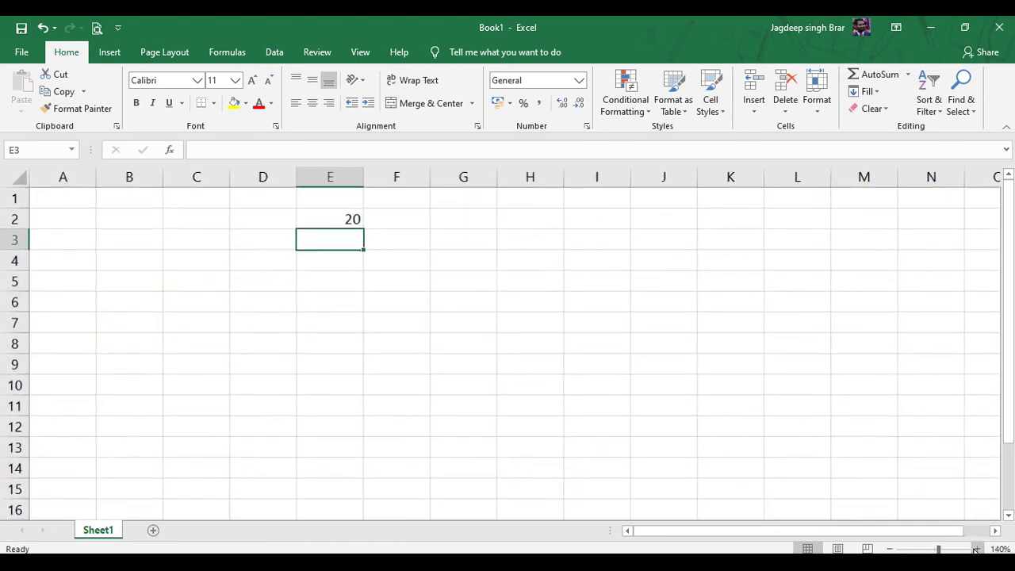
click(976, 548)
click(975, 548)
click(976, 549)
click(976, 548)
click(975, 548)
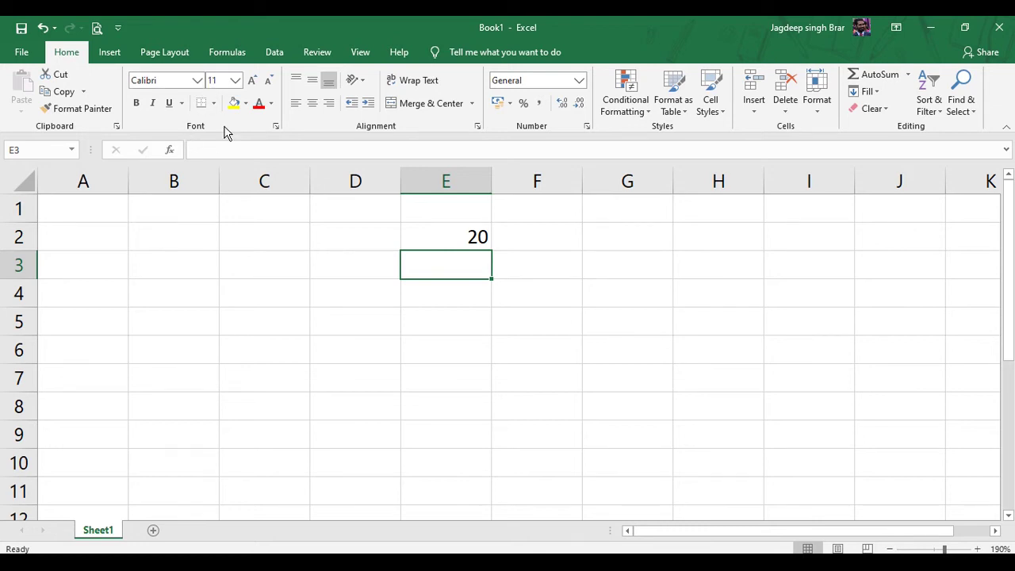
- Zoom the worksheet out to 120%
click(889, 548)
click(889, 548)
click(890, 549)
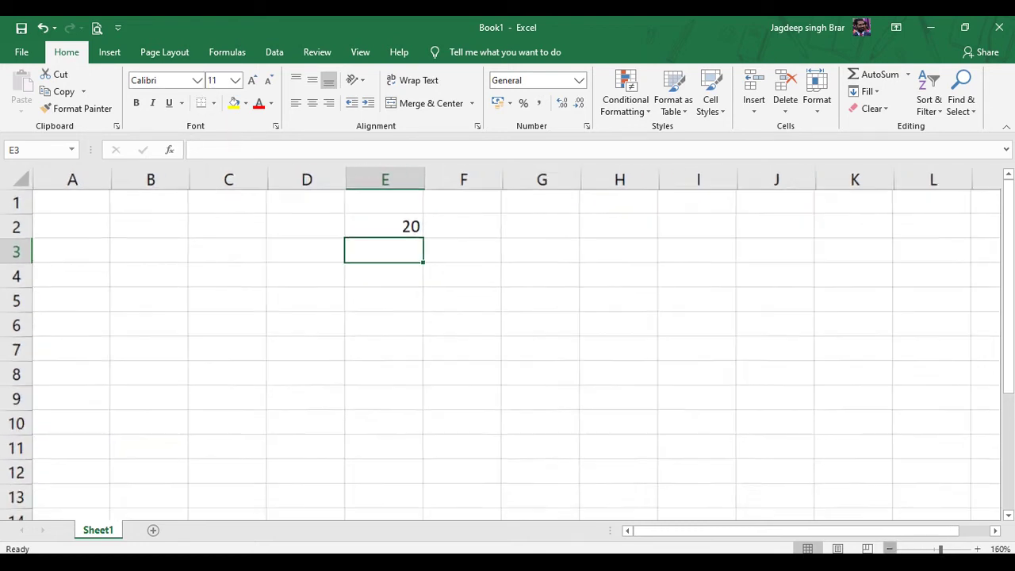
click(889, 548)
click(889, 548)
click(889, 549)
click(890, 549)
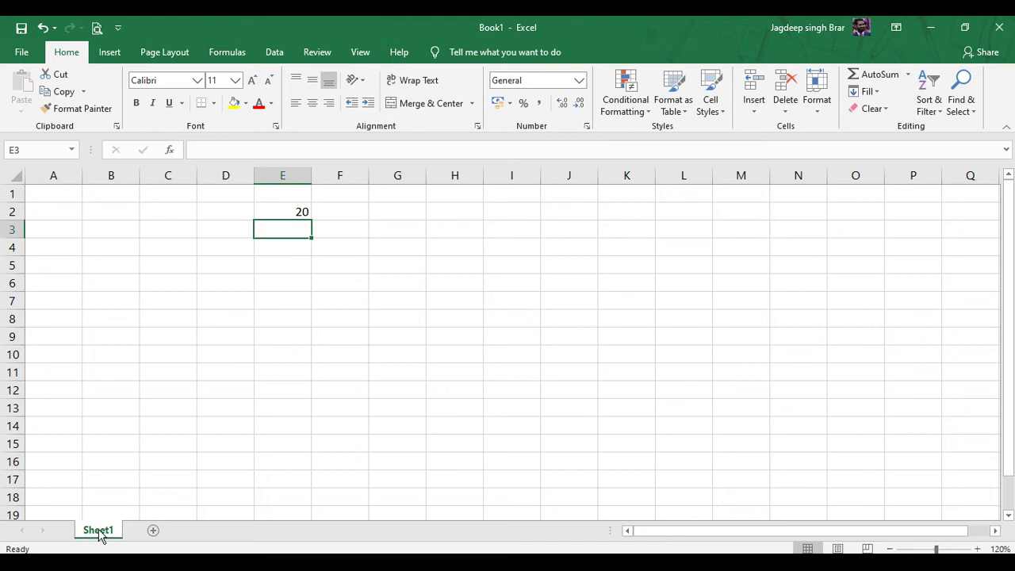
- Add two new worksheets after Sheet1 and switch through the sheets, ending on the third one
click(154, 530)
click(199, 530)
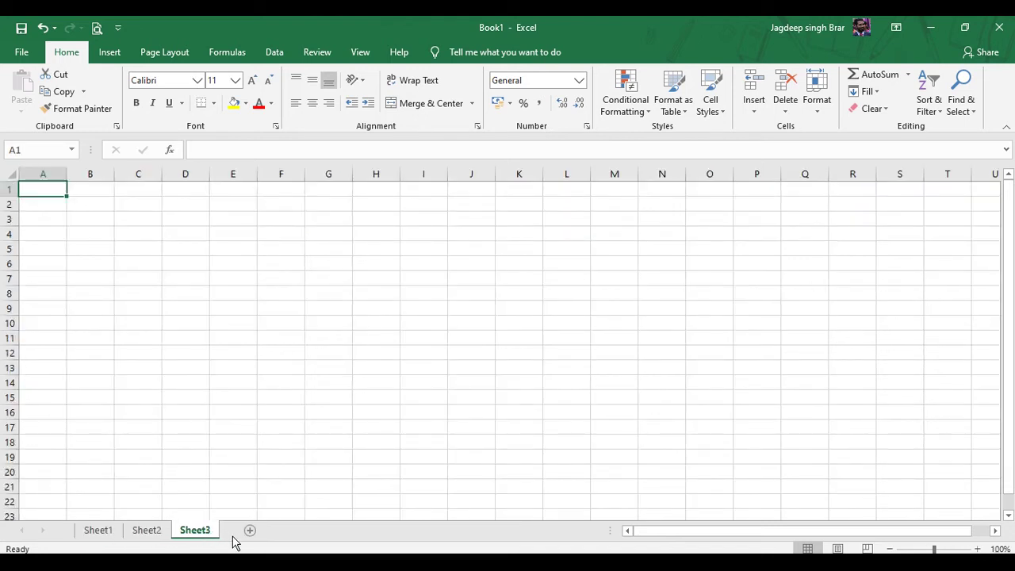
click(153, 531)
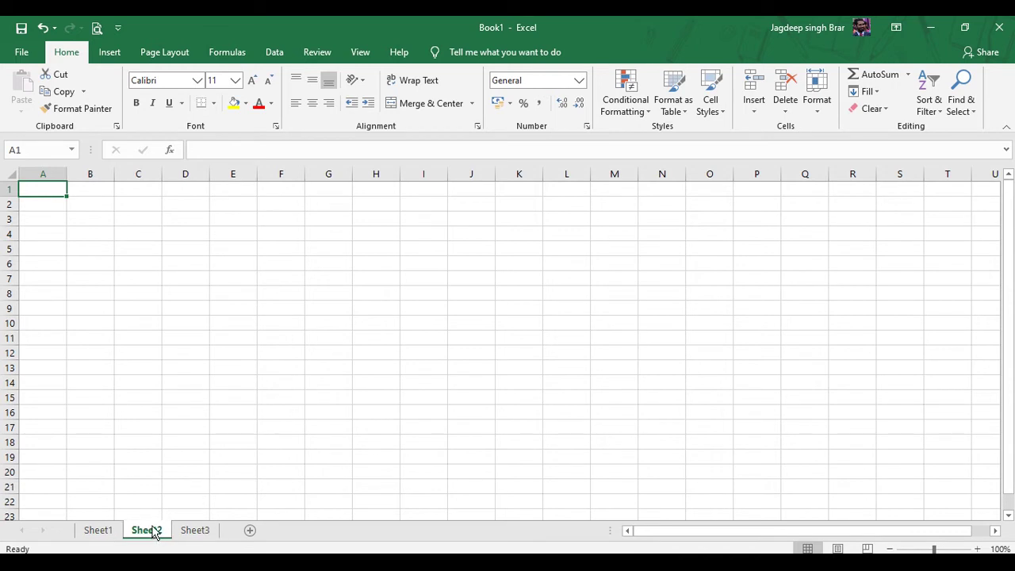
click(104, 532)
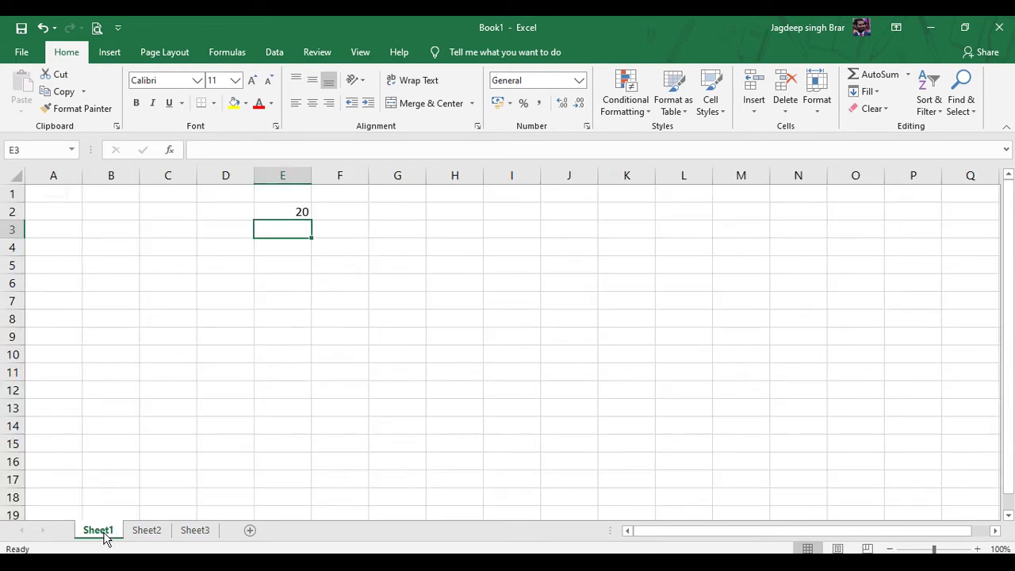
click(146, 530)
click(177, 531)
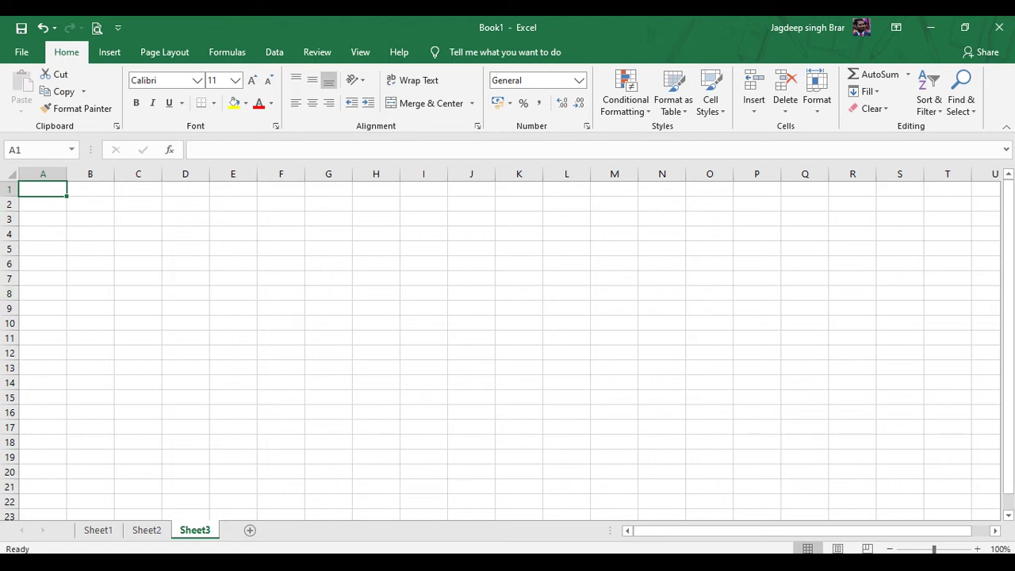
- Select row 10 on Sheet3 and follow it across the columns to examine how far the row extends
click(9, 322)
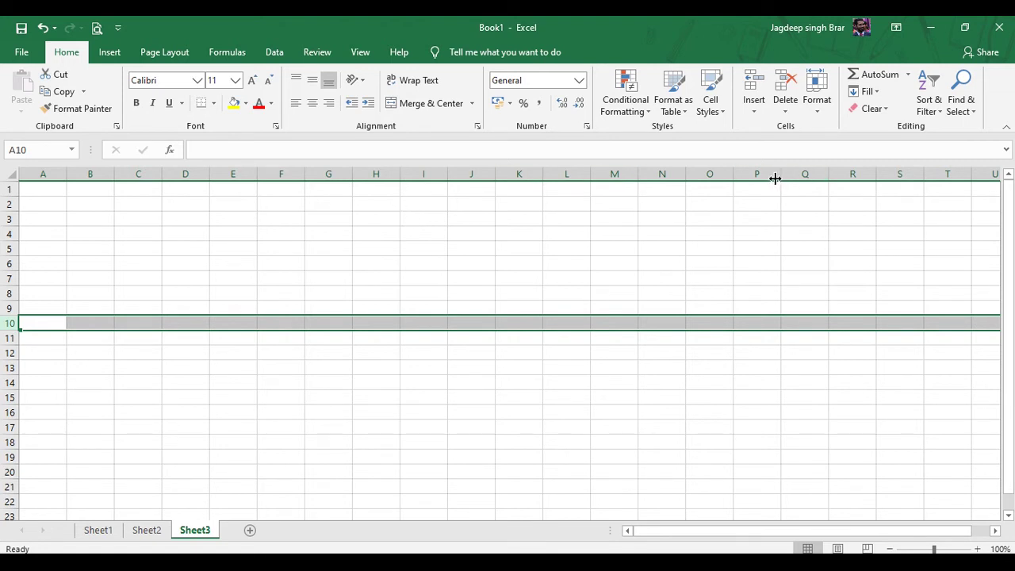
click(995, 530)
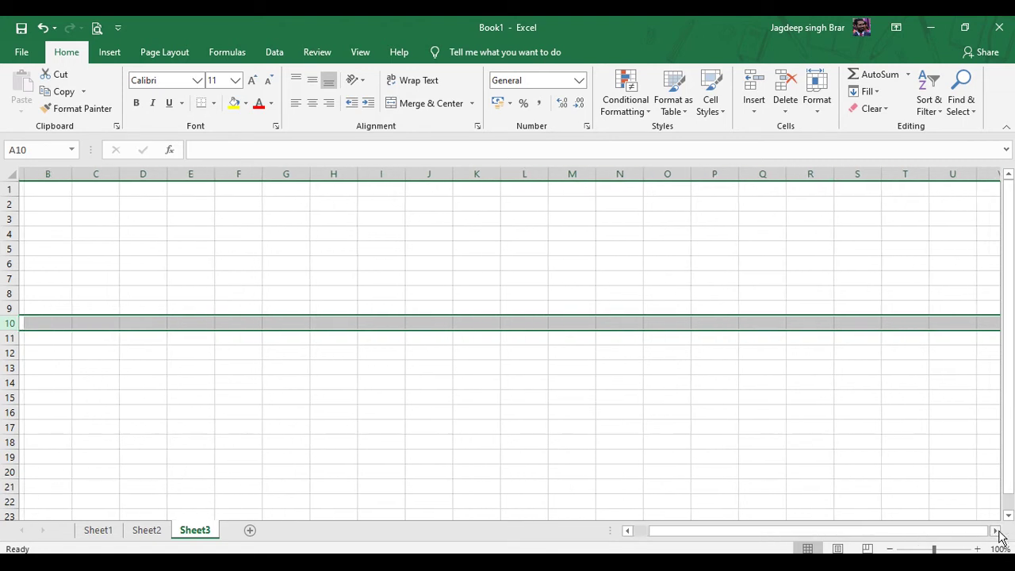
click(996, 530)
click(996, 531)
click(996, 531)
click(996, 530)
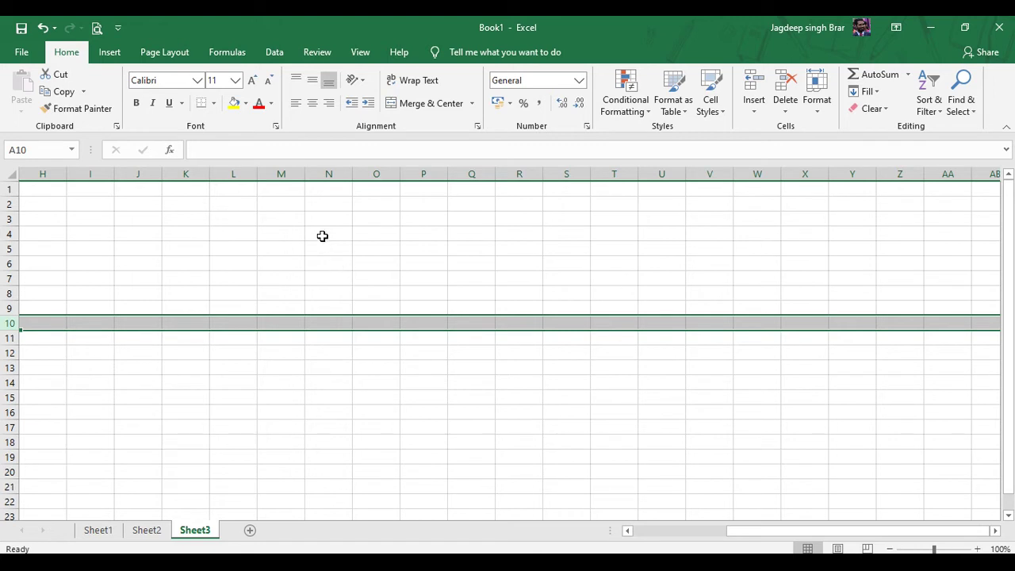
- Select cells L3, C4 and D2 in turn to check each cell's address in the Name Box
click(233, 218)
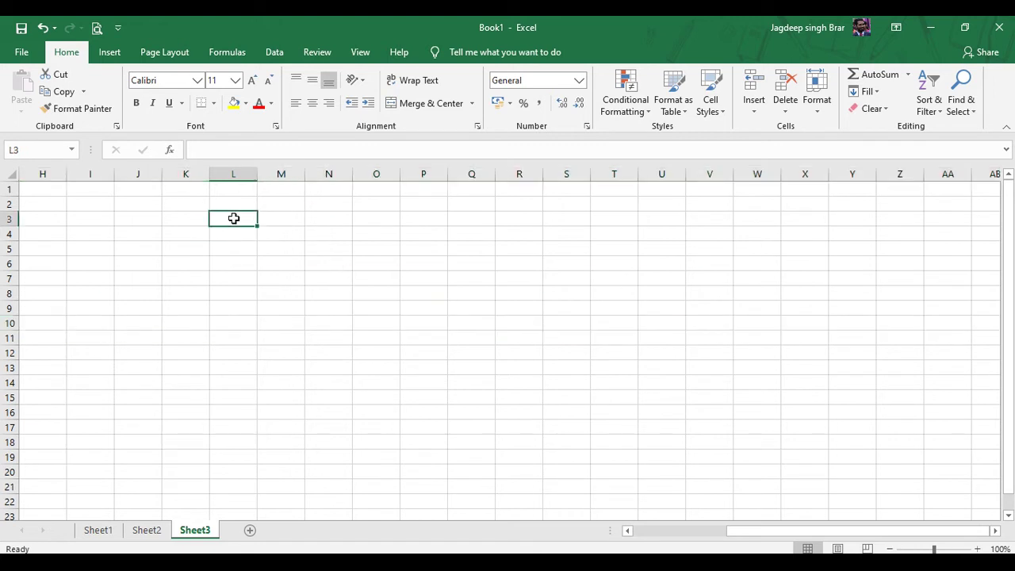
drag(849, 537, 465, 483)
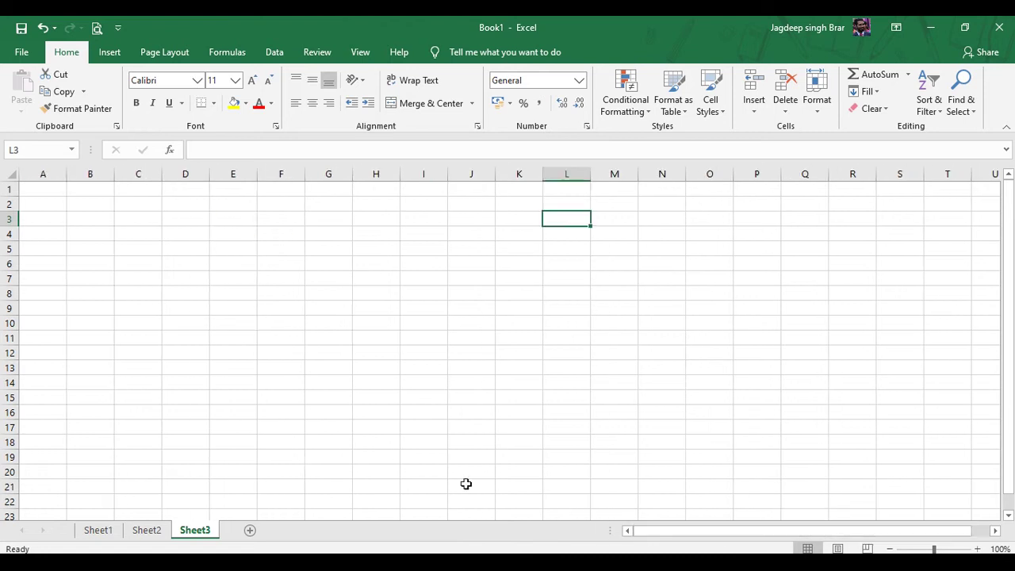
click(127, 234)
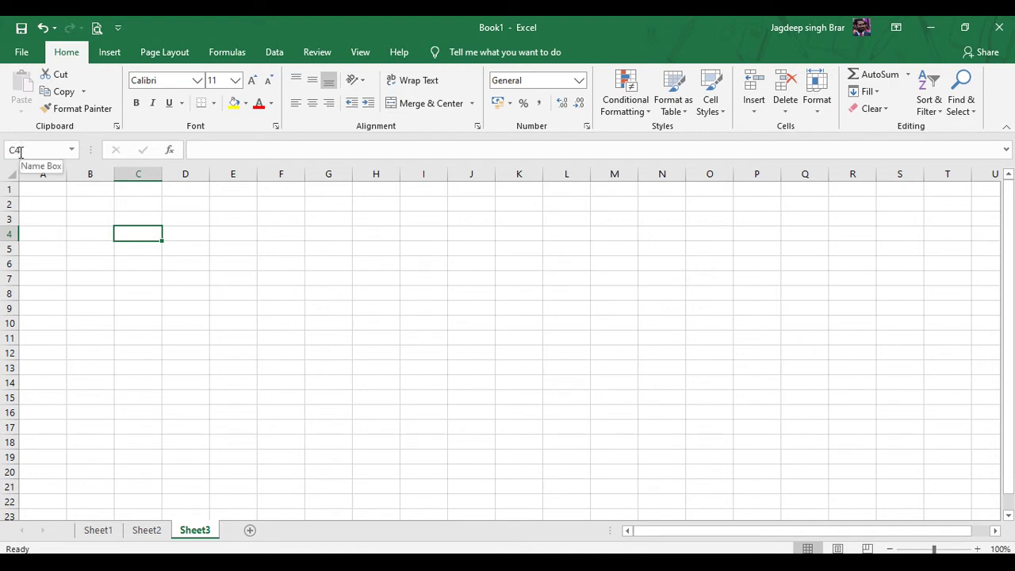
click(198, 201)
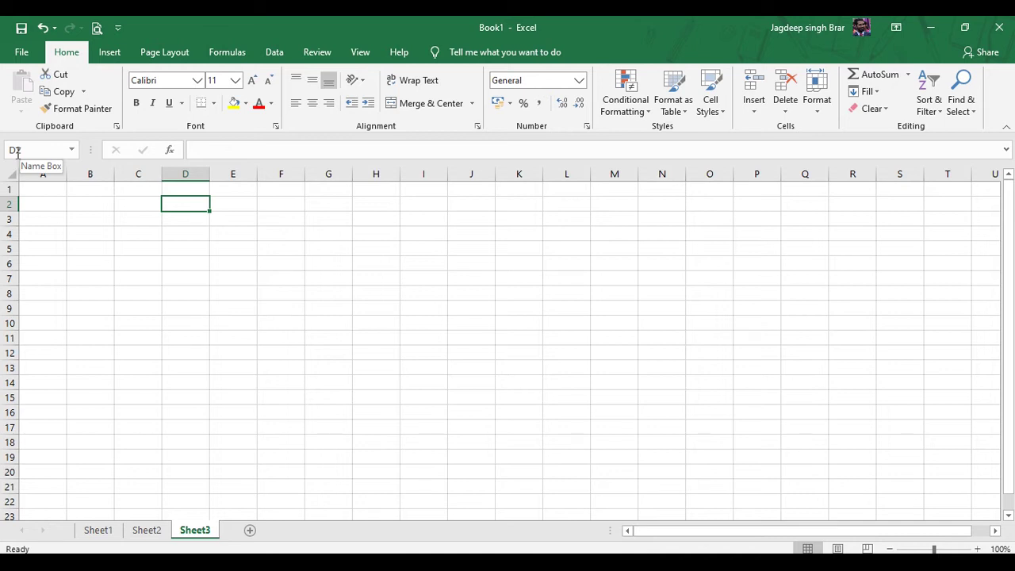
- Enter 47 in cell D4 with the cursor placed in the formula bar, and clear the entry again
click(173, 232)
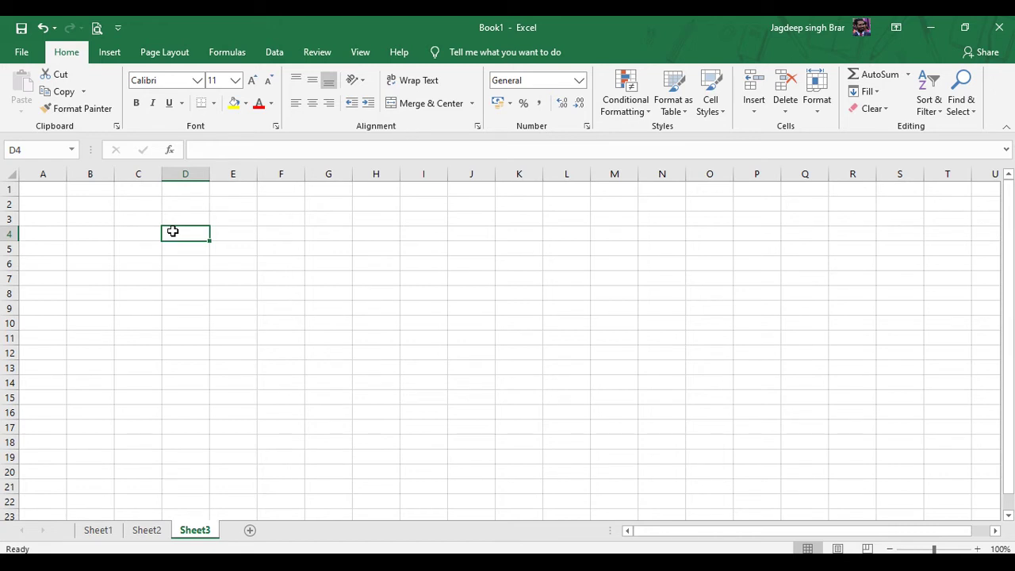
text(47)
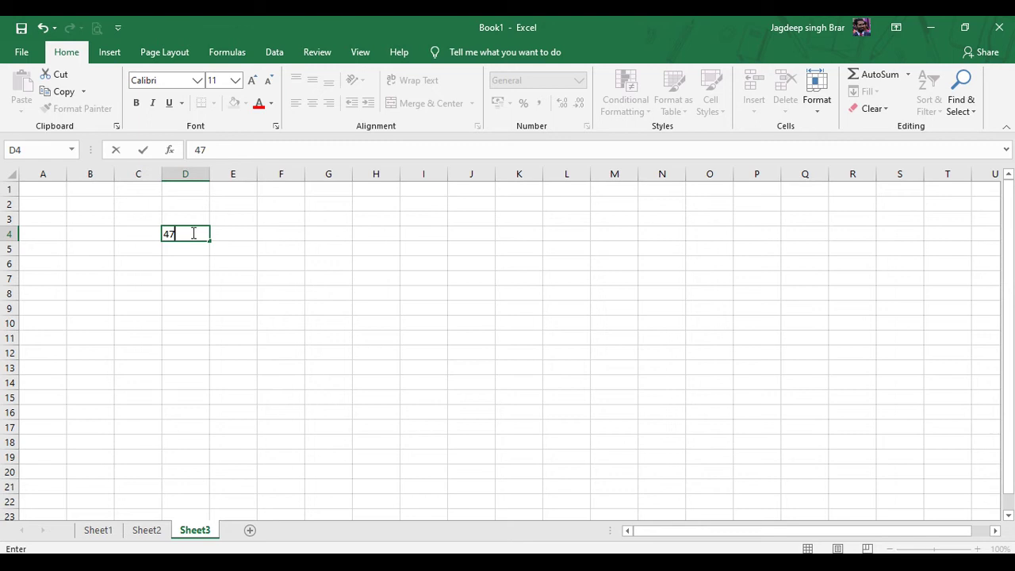
click(219, 149)
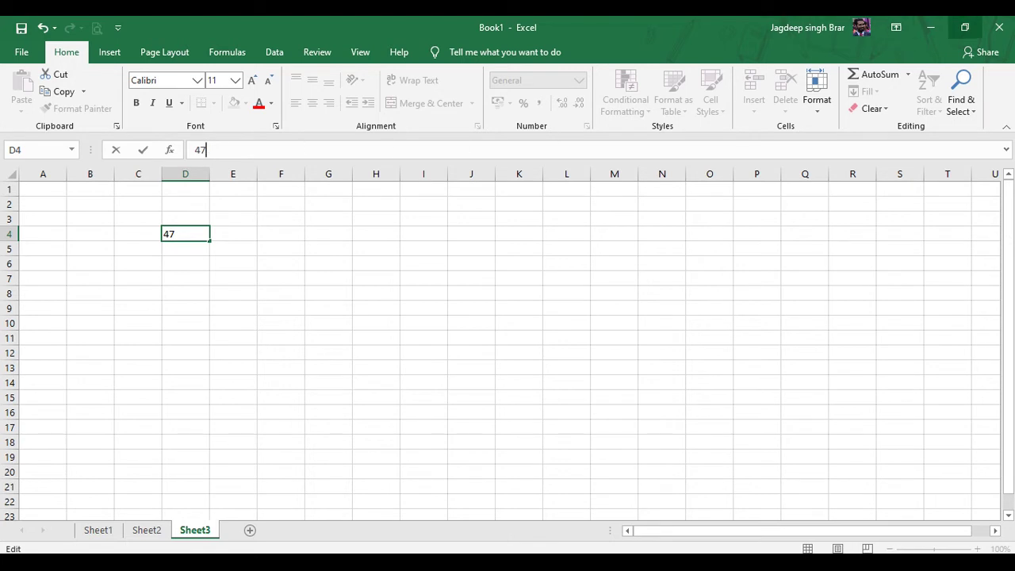
click(933, 30)
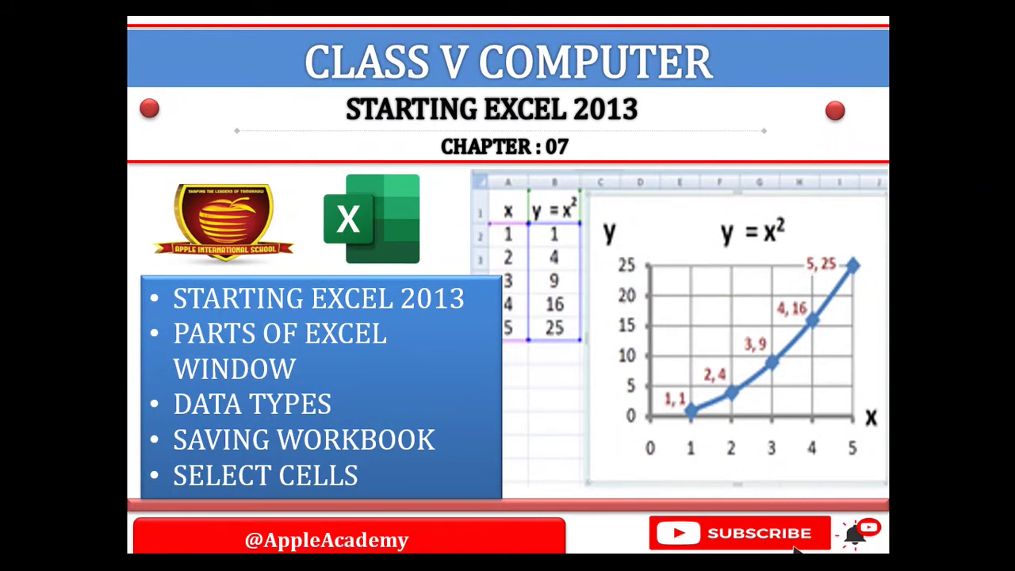
key(alt+Tab)
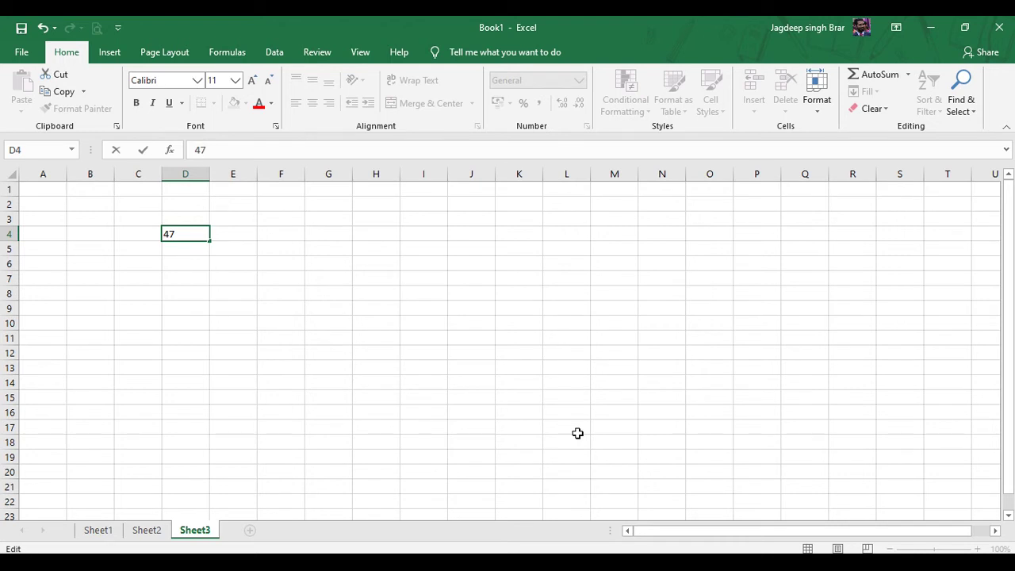
key(BackSpace)
key(BackSpace)
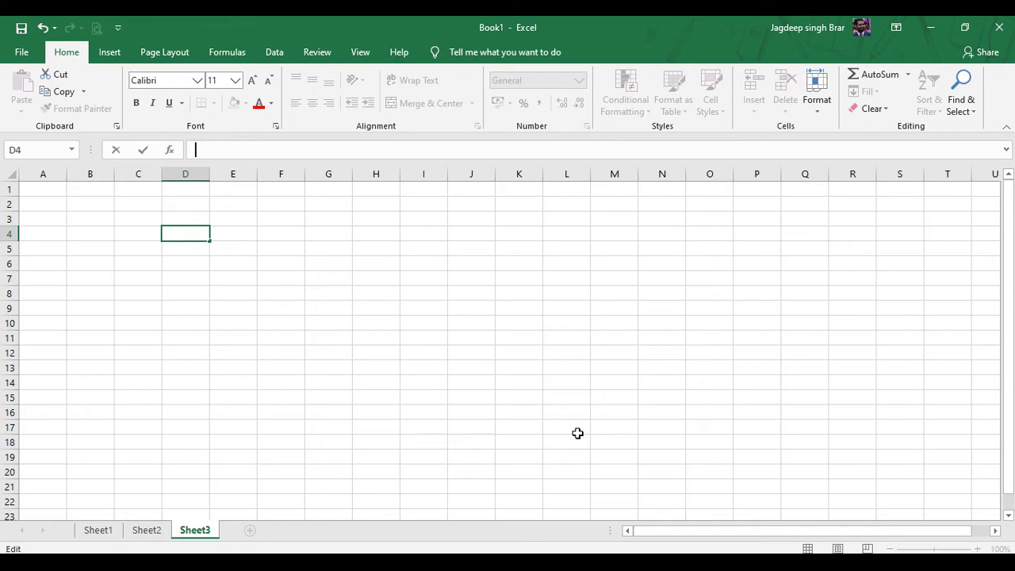
- On Sheet1, enter the headings NAME in A2 and CLASS in B2
click(94, 536)
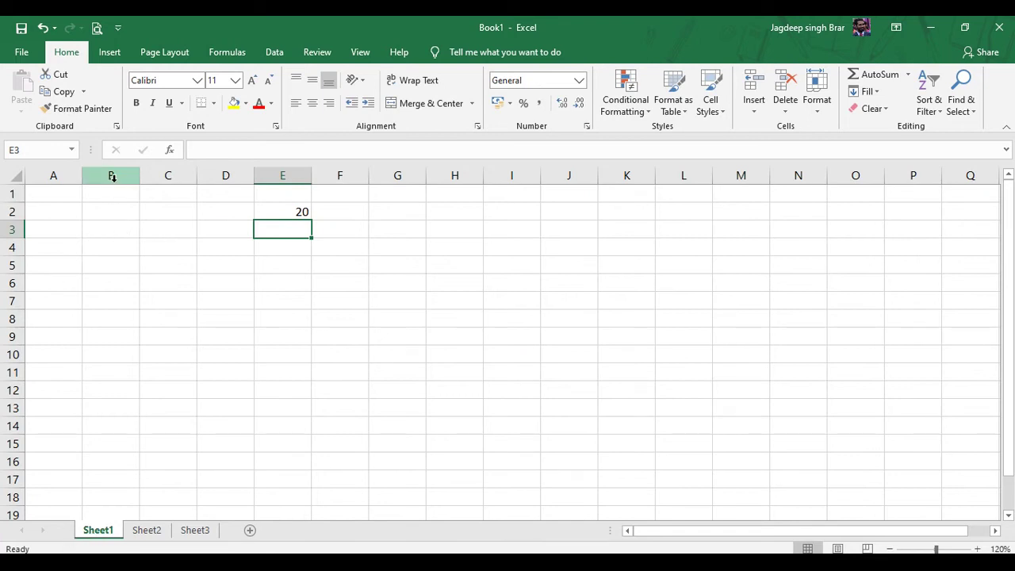
click(59, 209)
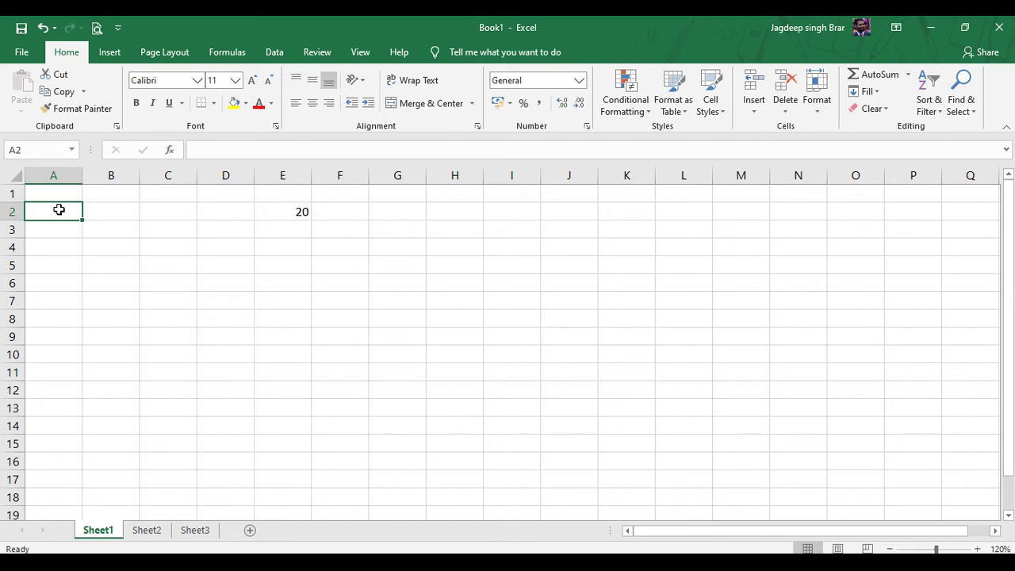
text(NAME)
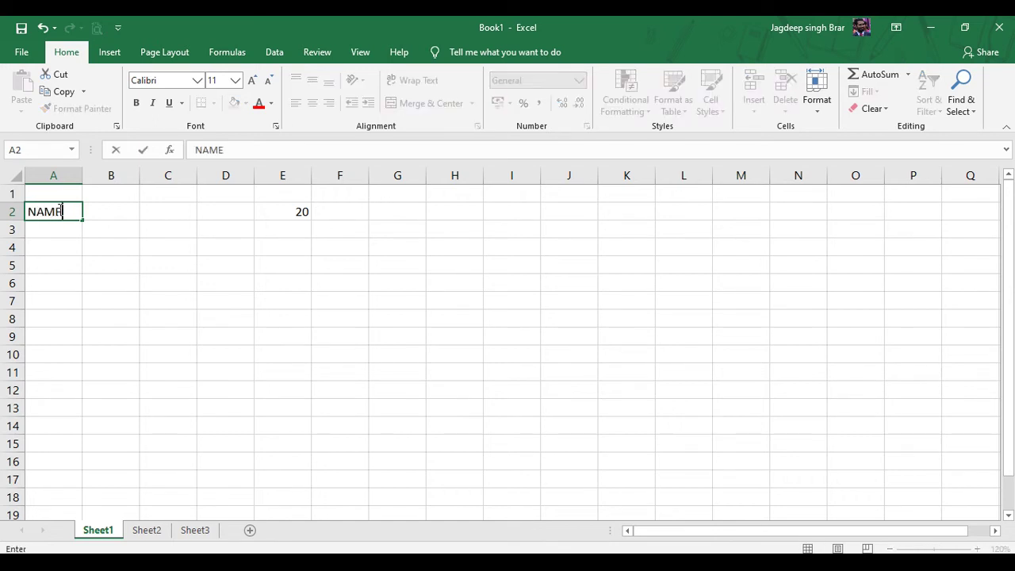
key(Tab)
text(CLASS)
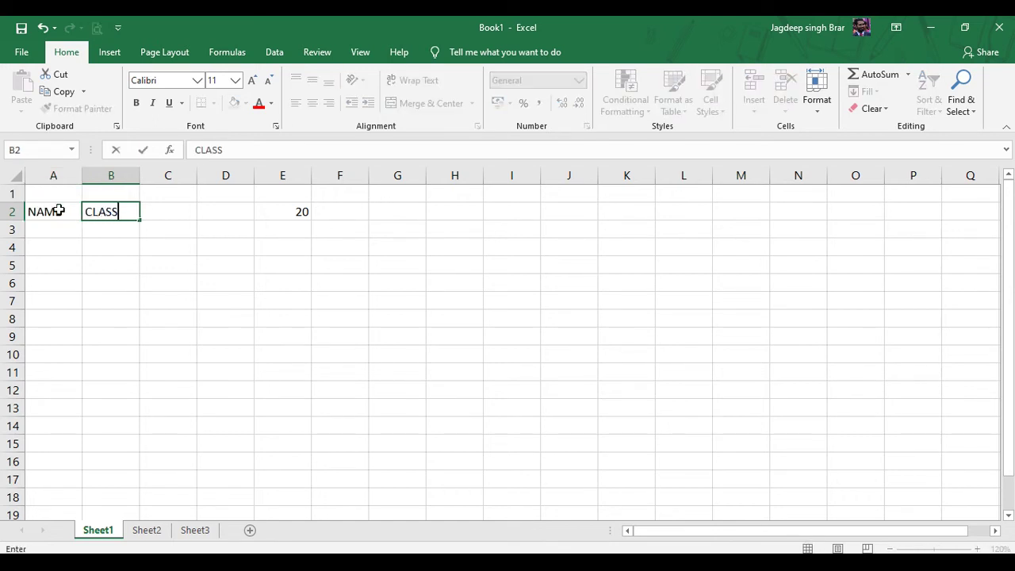
key(Tab)
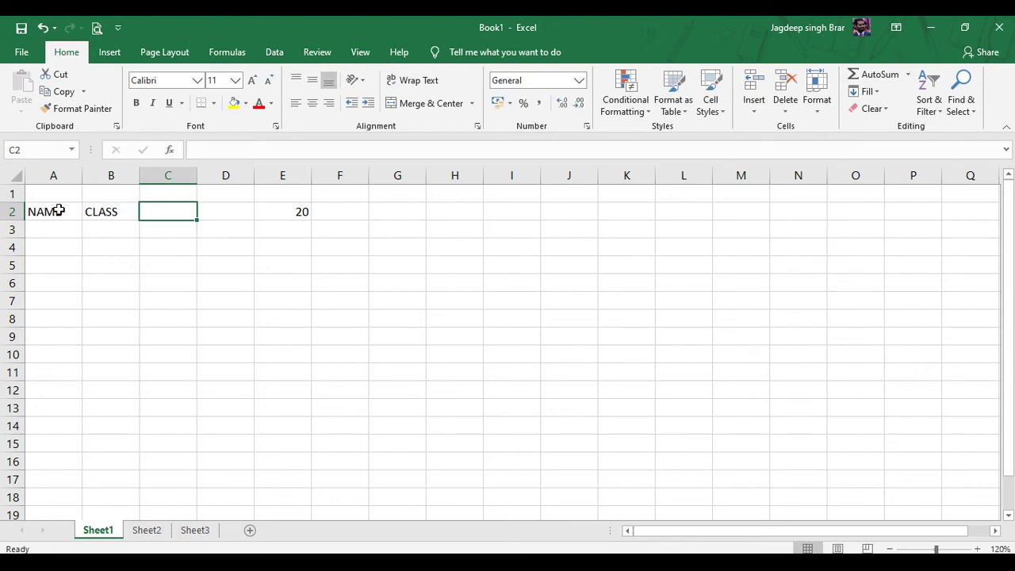
- Enter the subject headings ENG in C2 and PBI in D2
text(M)
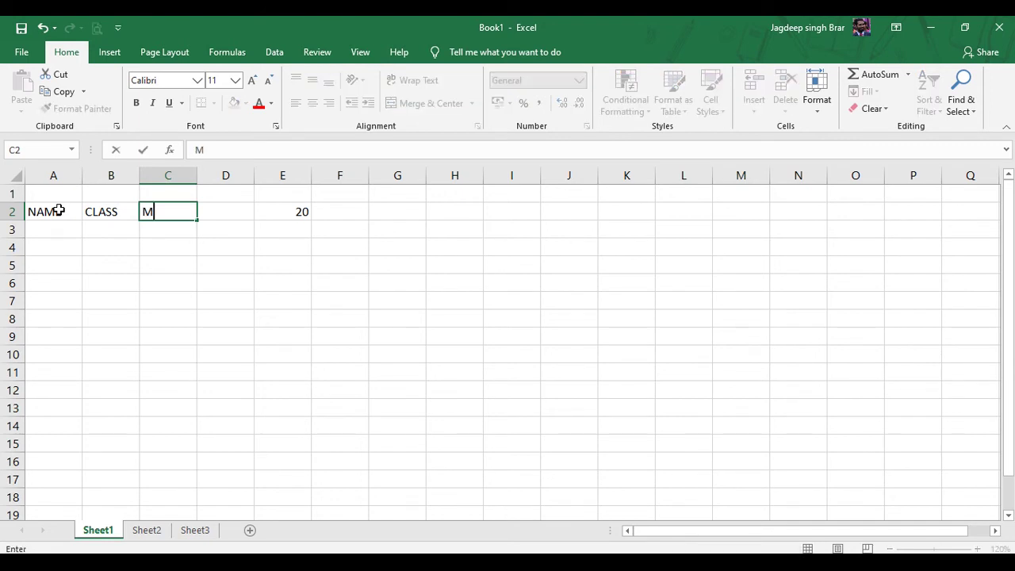
key(BackSpace)
text(ENG)
key(Tab)
text(PBI)
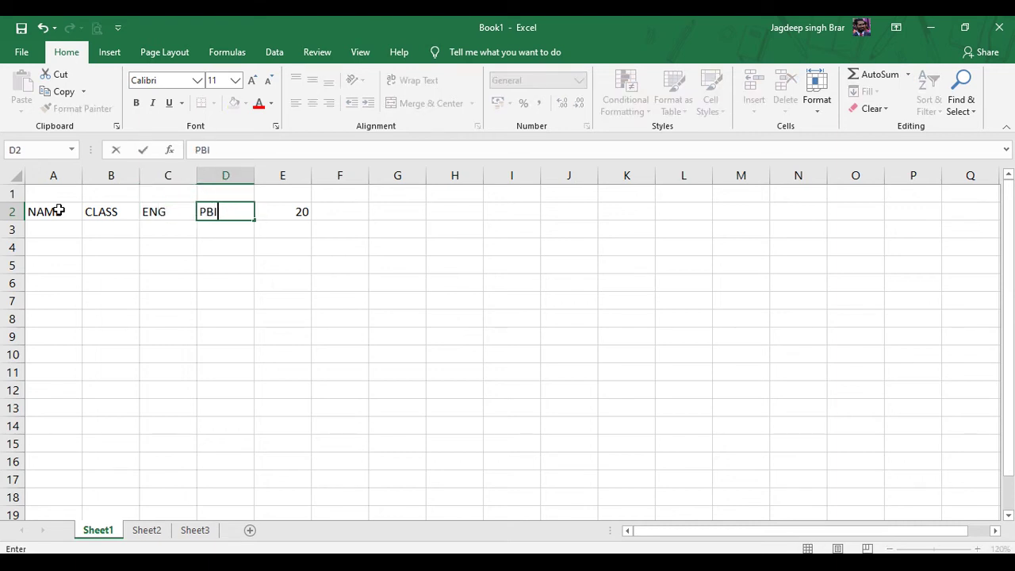
key(Tab)
- Replace the content of E2 with the heading HINDI and enter COMP in F2
text(HINDI)
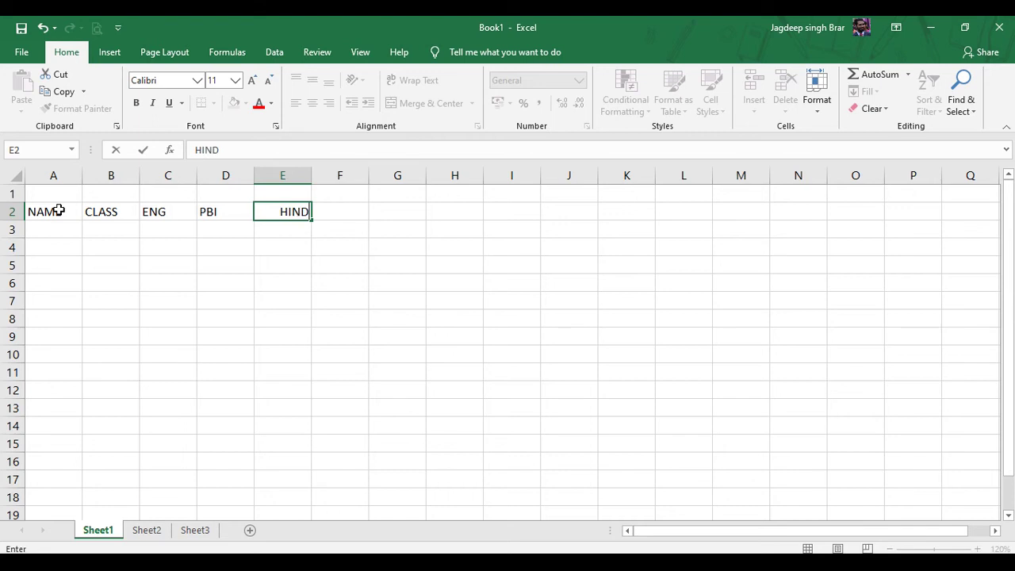
key(Left)
key(Tab)
key(Tab)
text(COMP)
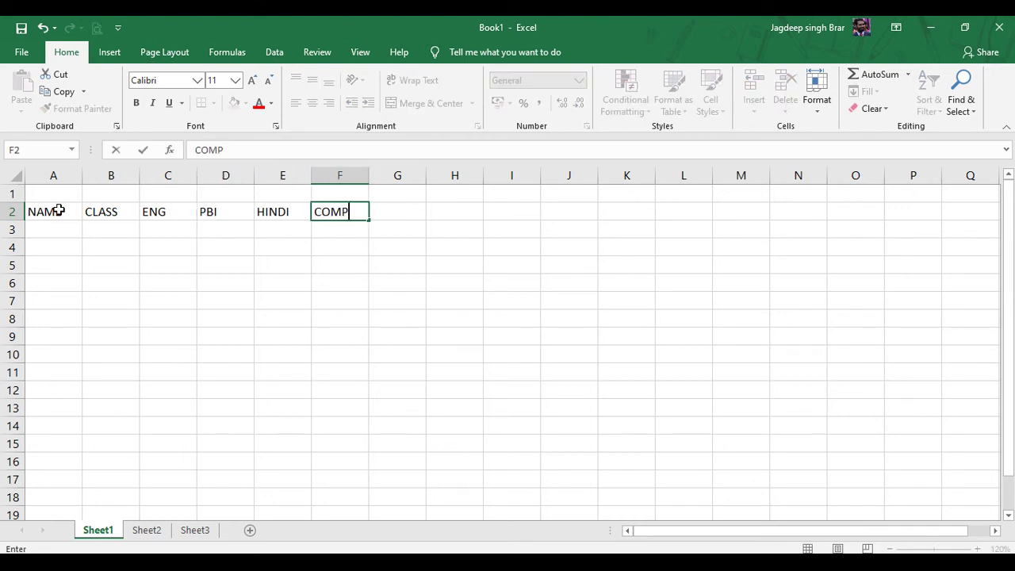
- Enter the two students' first names in cells A3 and A4 under the NAME heading
click(43, 234)
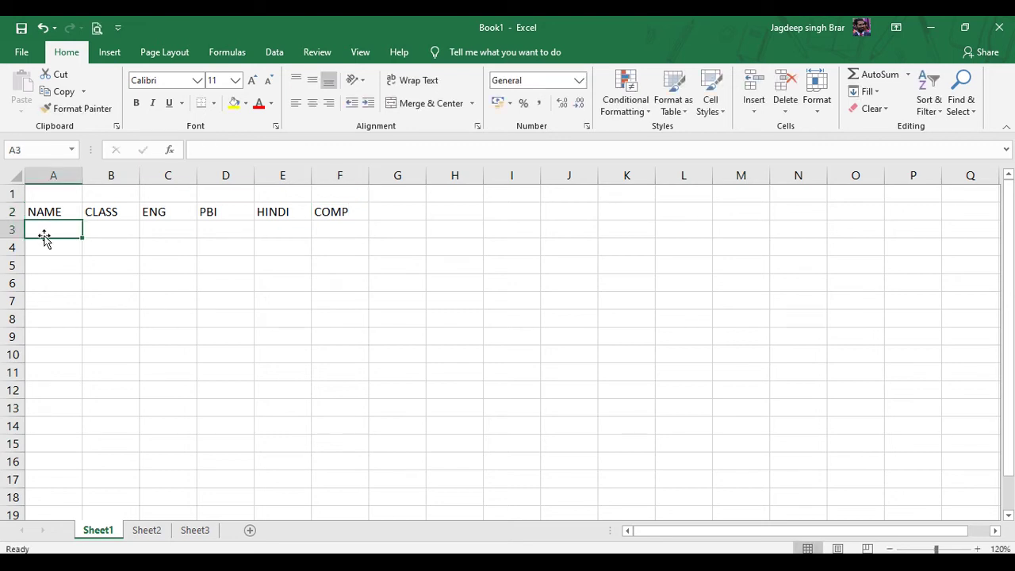
text(ROH)
key(BackSpace)
key(BackSpace)
key(BackSpace)
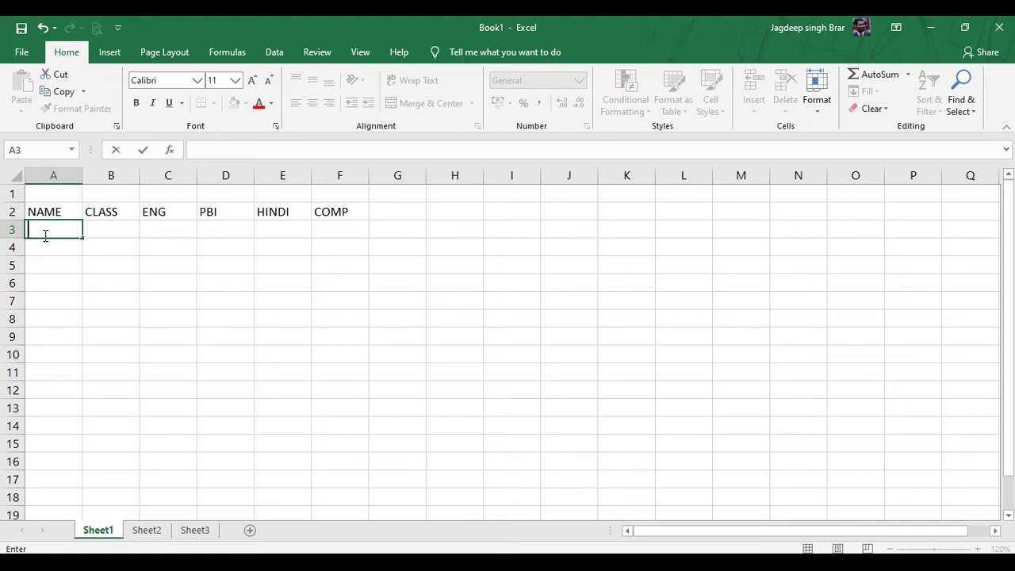
text(ARMAAN)
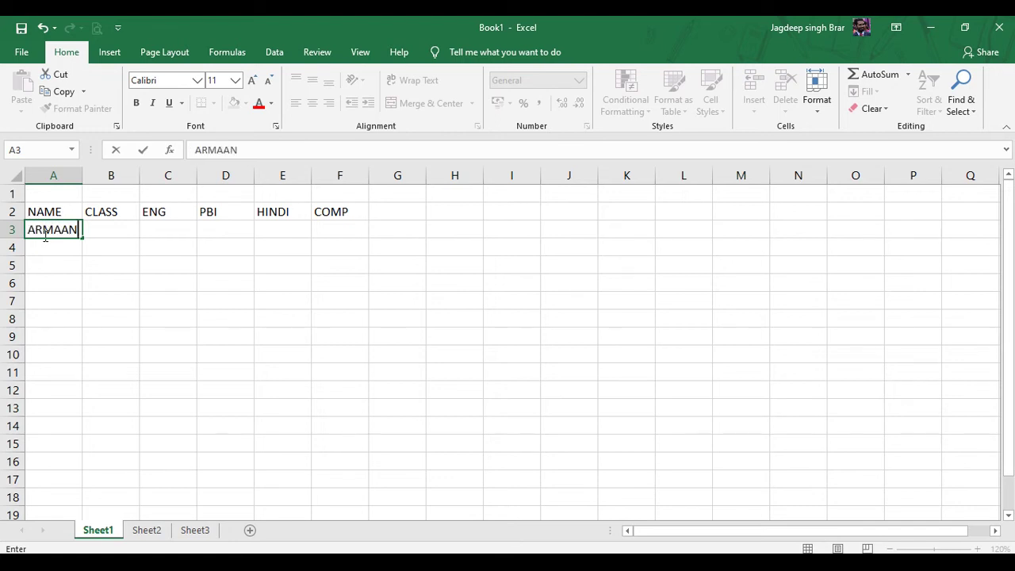
key(Return)
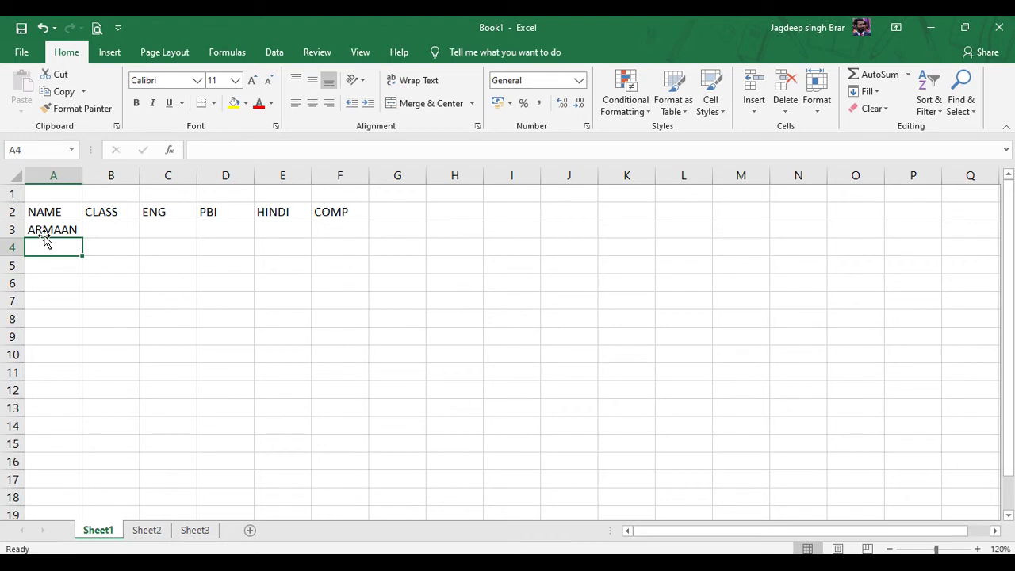
text(DINESH)
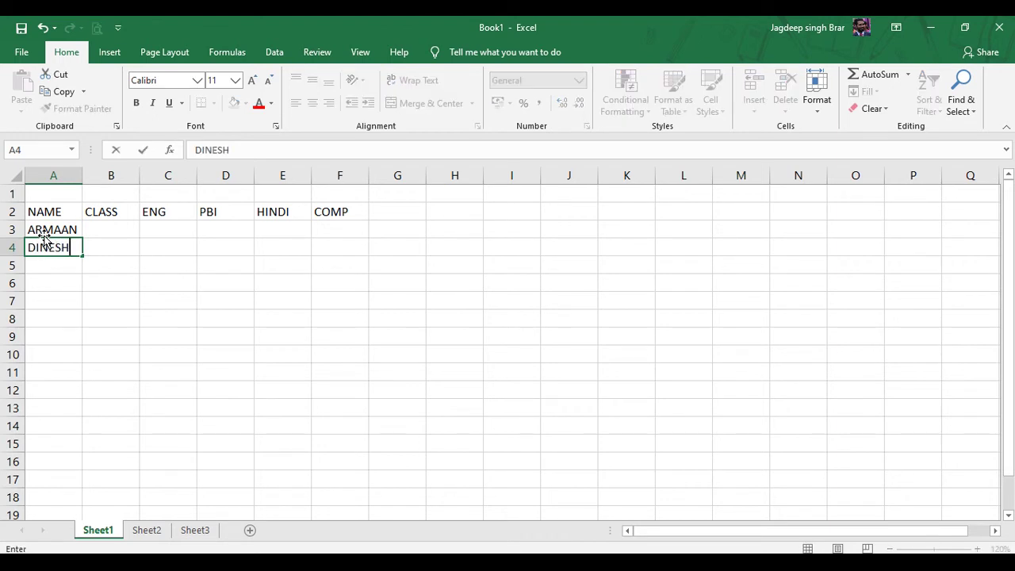
key(Return)
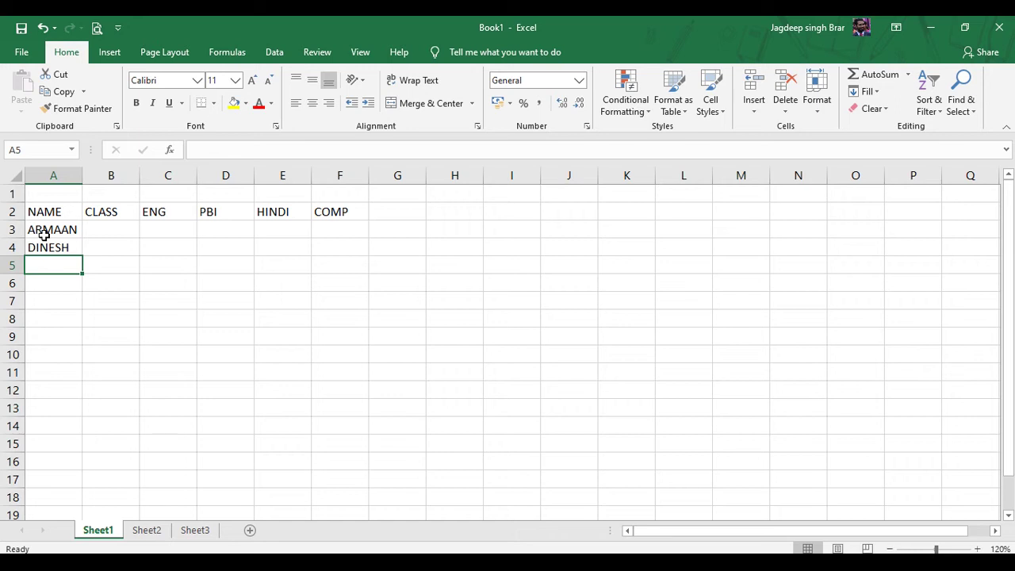
- Enter class 5 for both students in cells B3 and B4
key(Up)
key(Right)
key(Right)
key(Up)
key(Left)
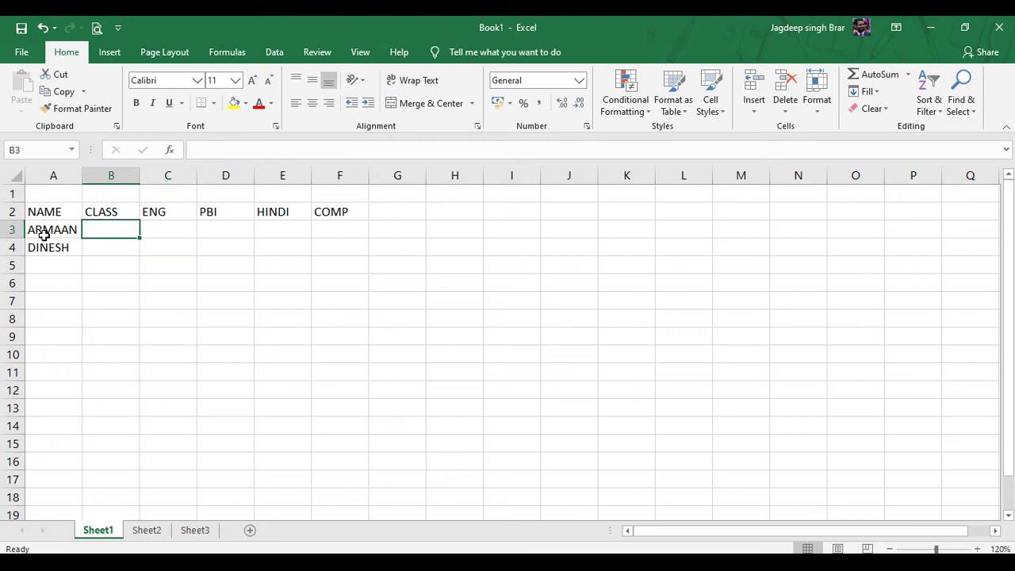
text(5)
key(Return)
text(5)
key(Tab)
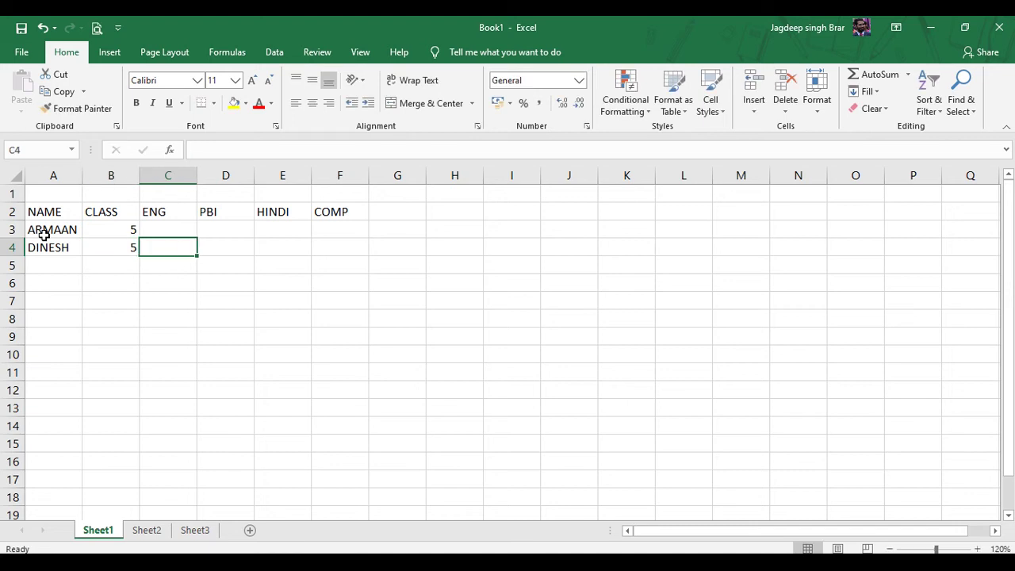
- Enter the first student's marks 78, 89, 67 and 87 in cells C3 to F3
key(Up)
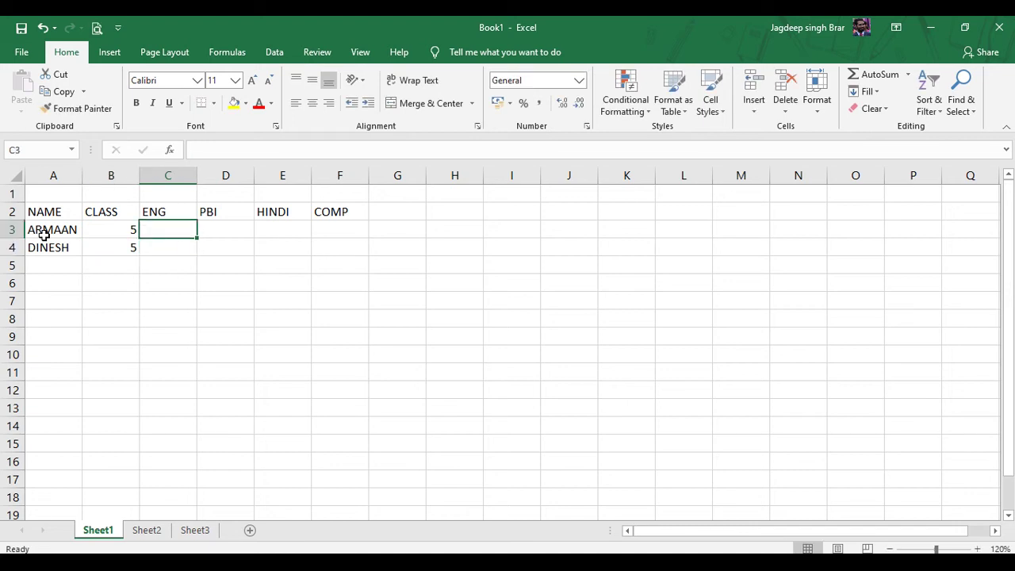
text(78)
key(Tab)
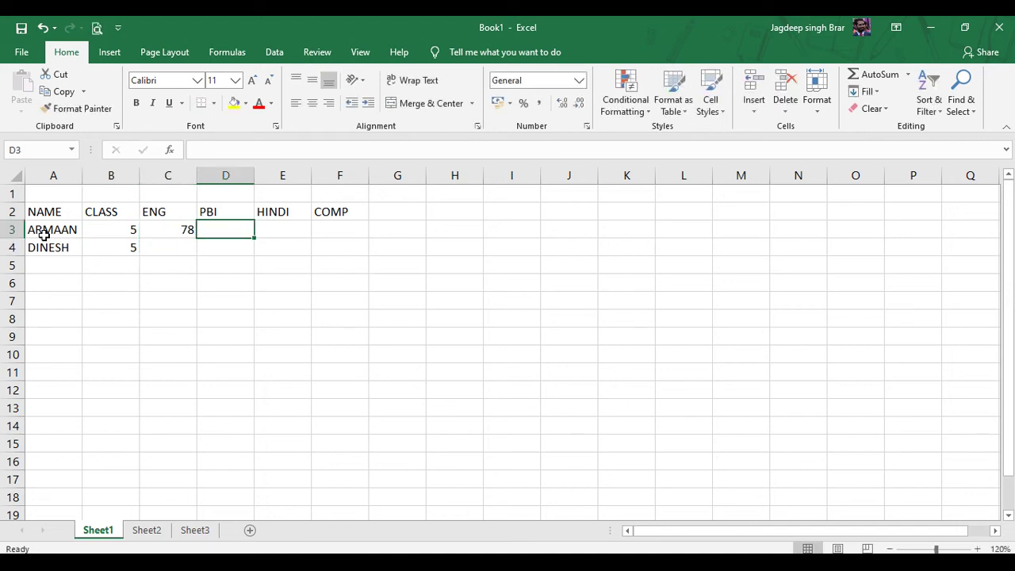
text(89)
key(Tab)
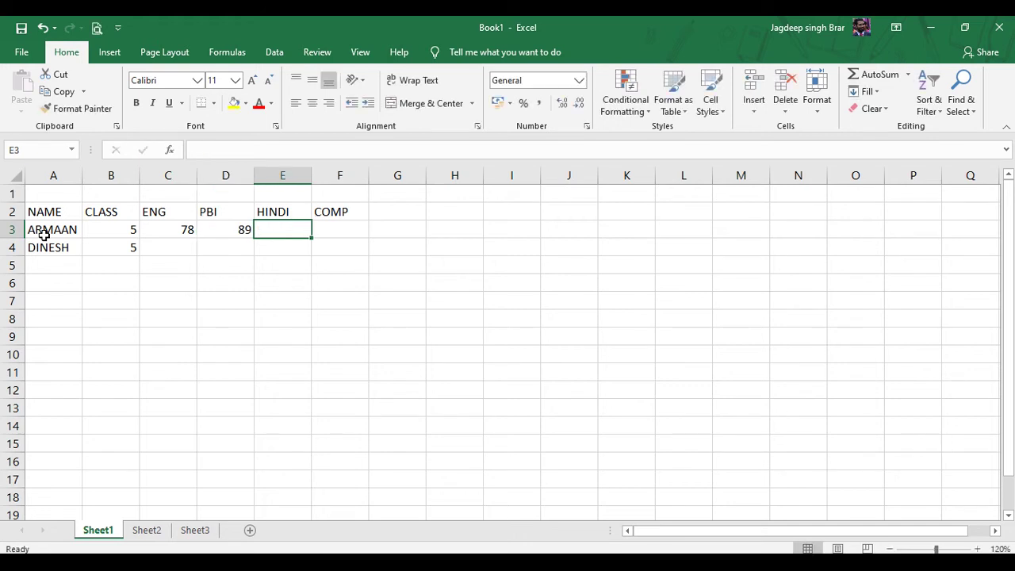
text(67)
key(Tab)
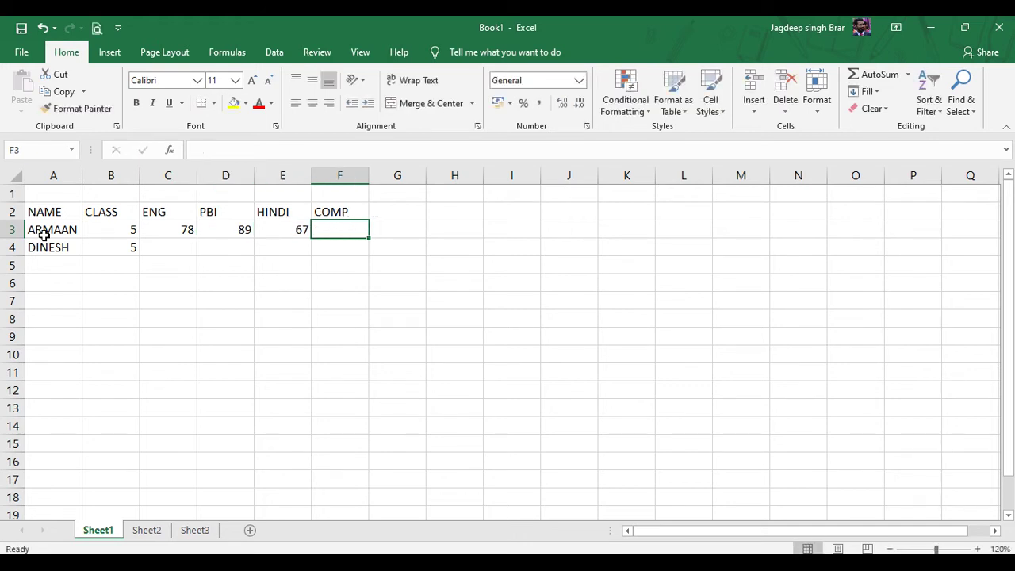
text(87)
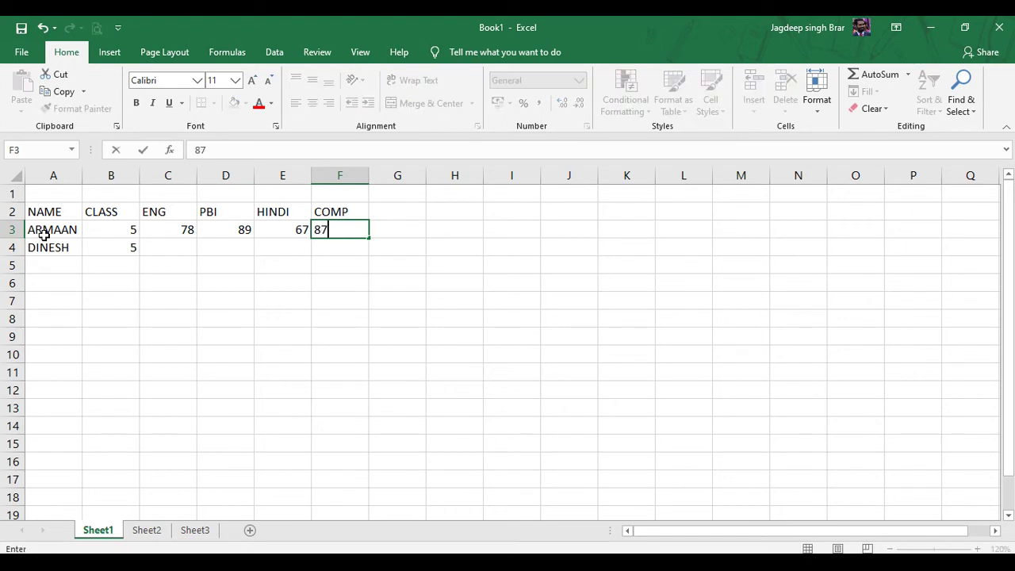
key(Down)
- Enter the second student's marks 68, 72, 77 and 74 in cells C4 to F4
key(Left)
key(Left)
key(Left)
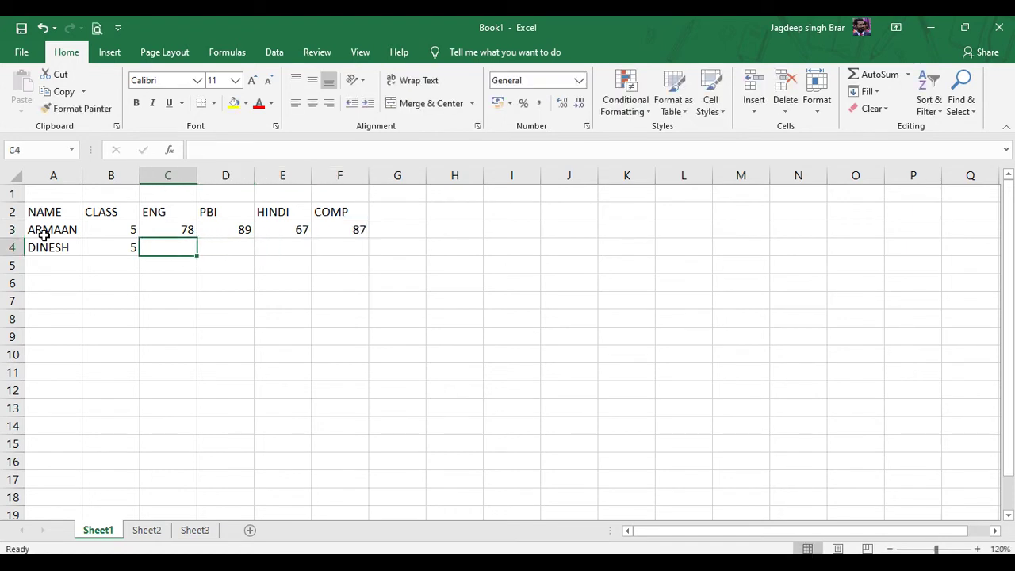
text(68)
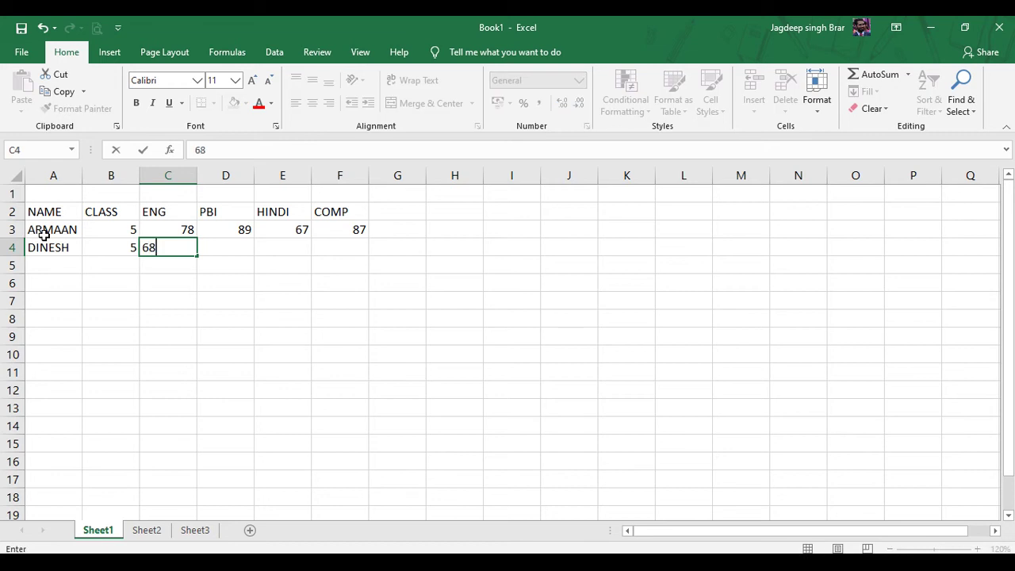
key(Tab)
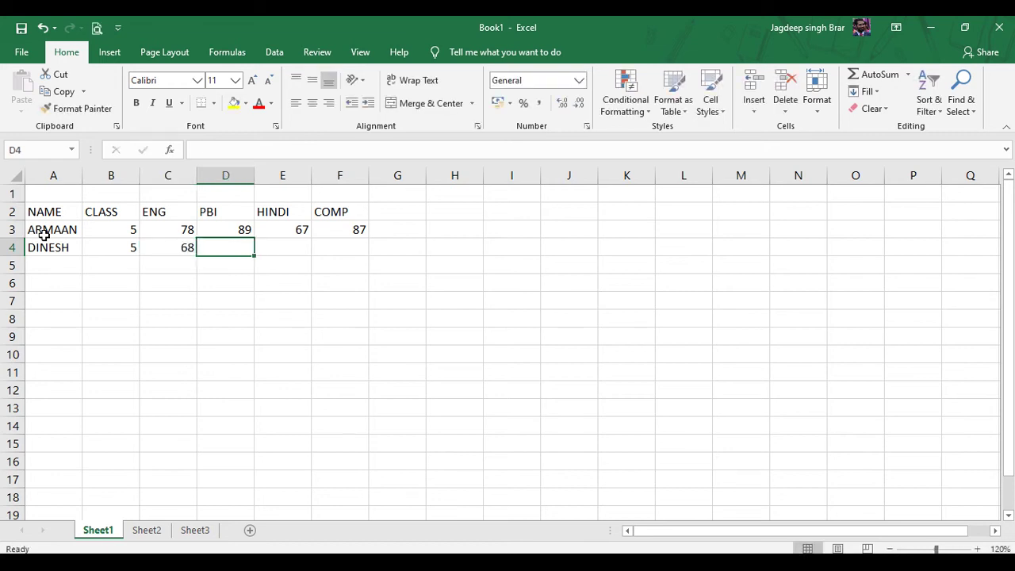
text(72)
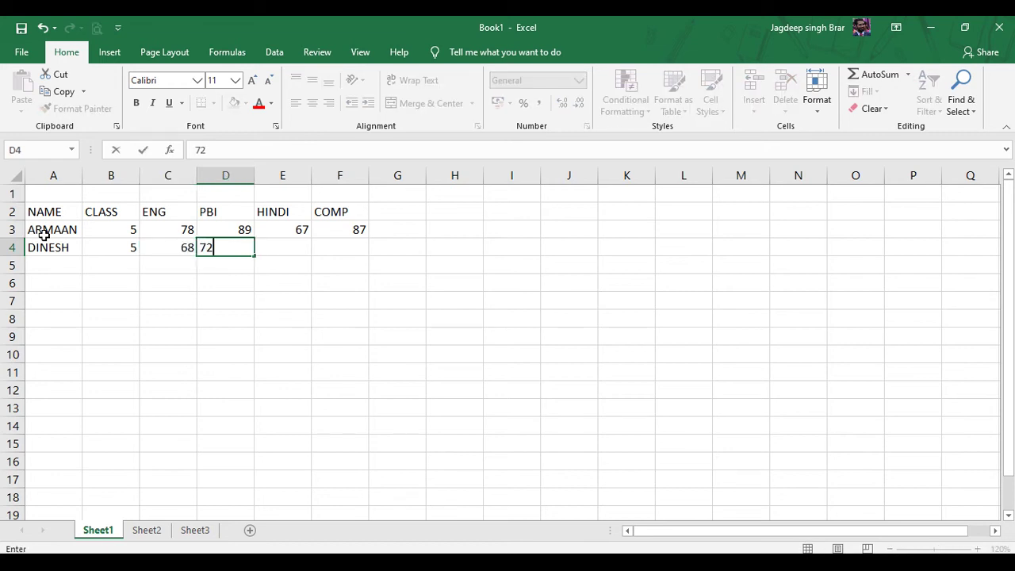
key(Tab)
text(77)
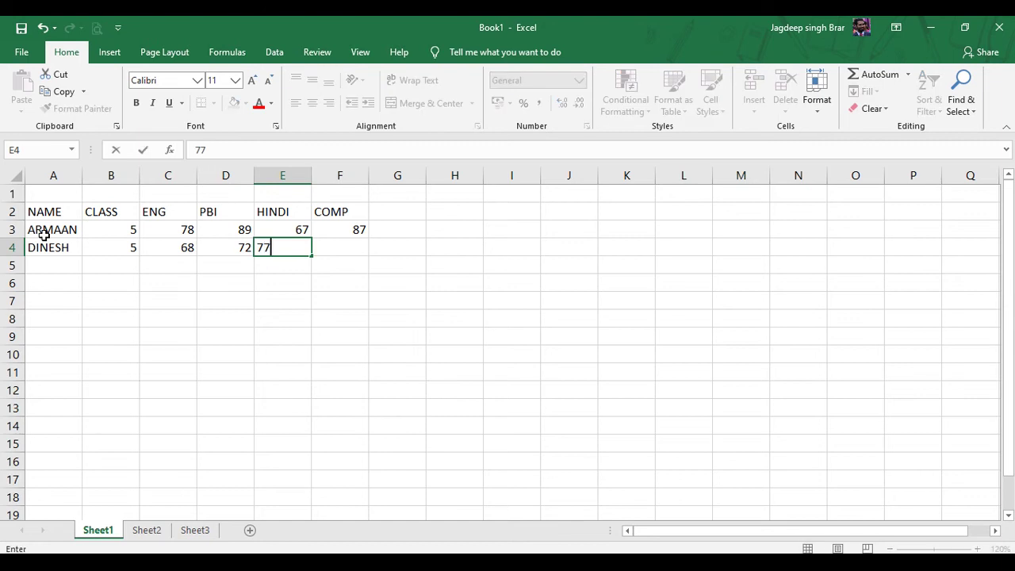
key(Tab)
text(74)
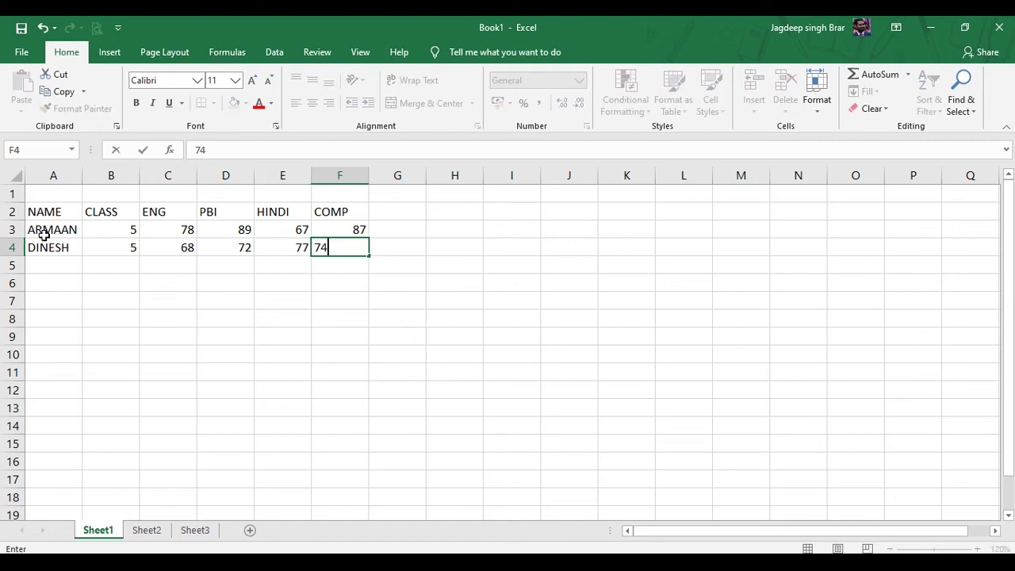
key(Return)
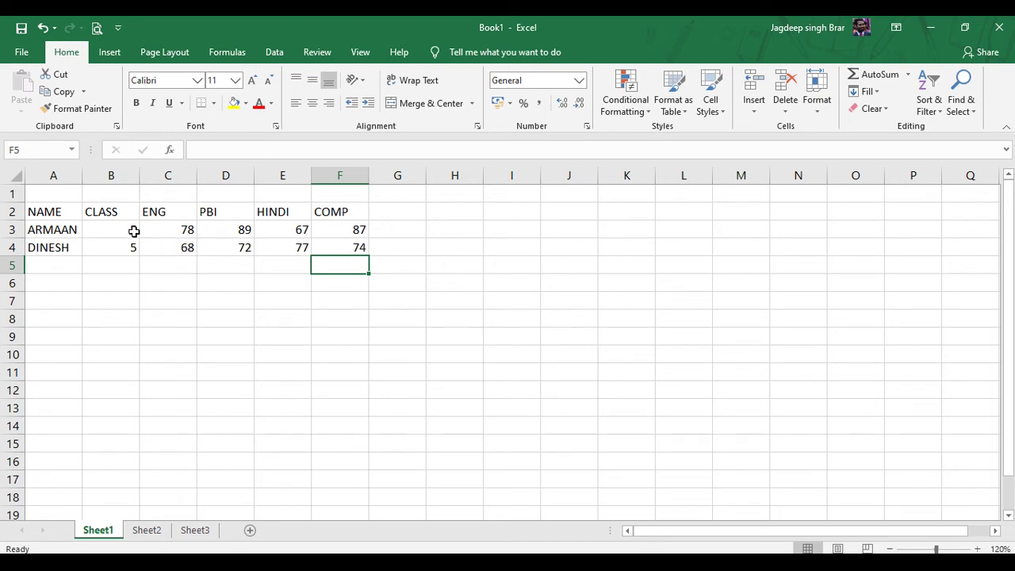
- Change the second student's HINDI mark in cell E4 to 66
click(295, 247)
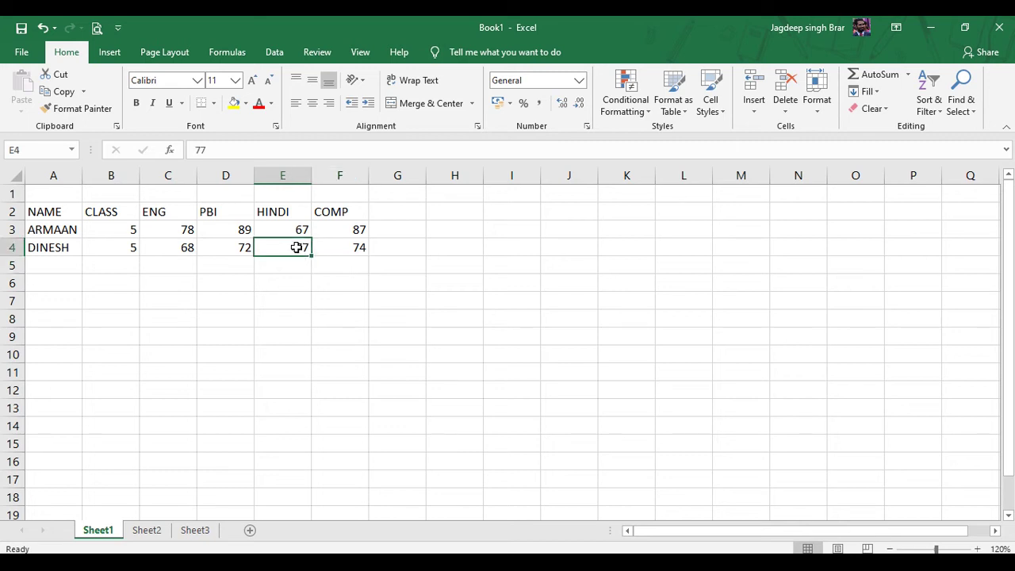
click(204, 149)
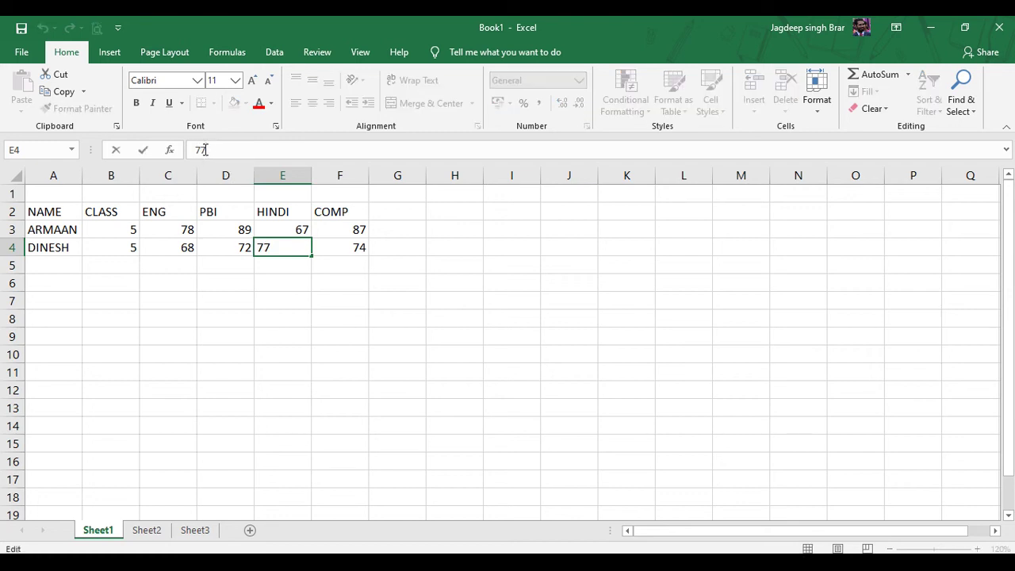
key(BackSpace)
key(BackSpace)
text(66)
key(Return)
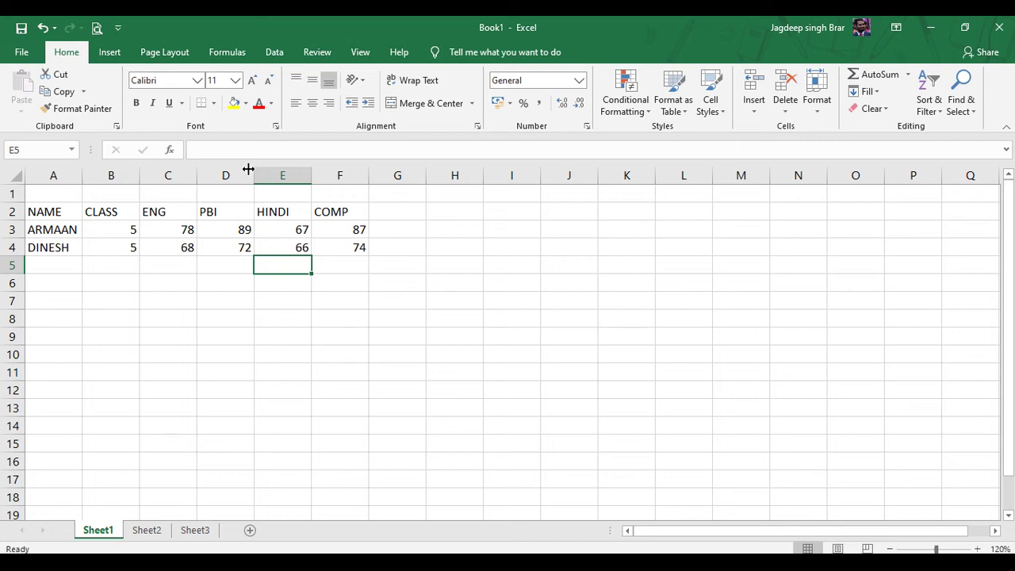
- Change the second student's PBI mark in cell D4 to 74
click(244, 247)
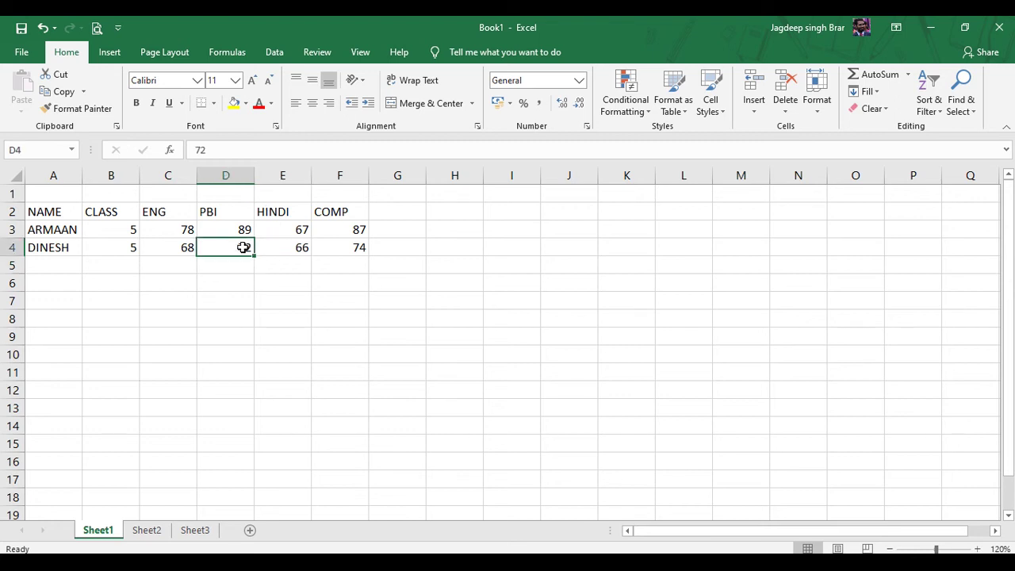
click(237, 149)
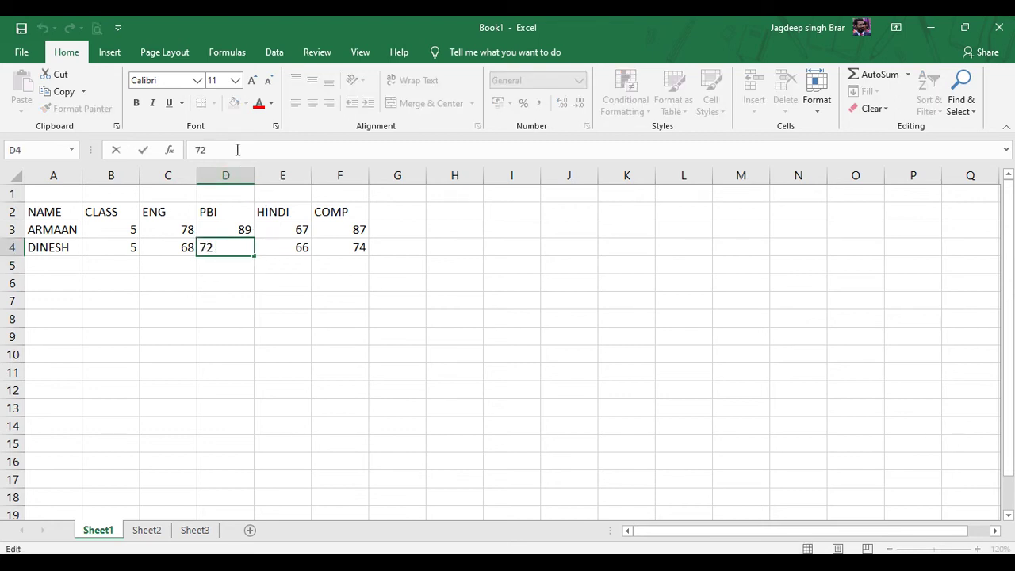
key(BackSpace)
text(4)
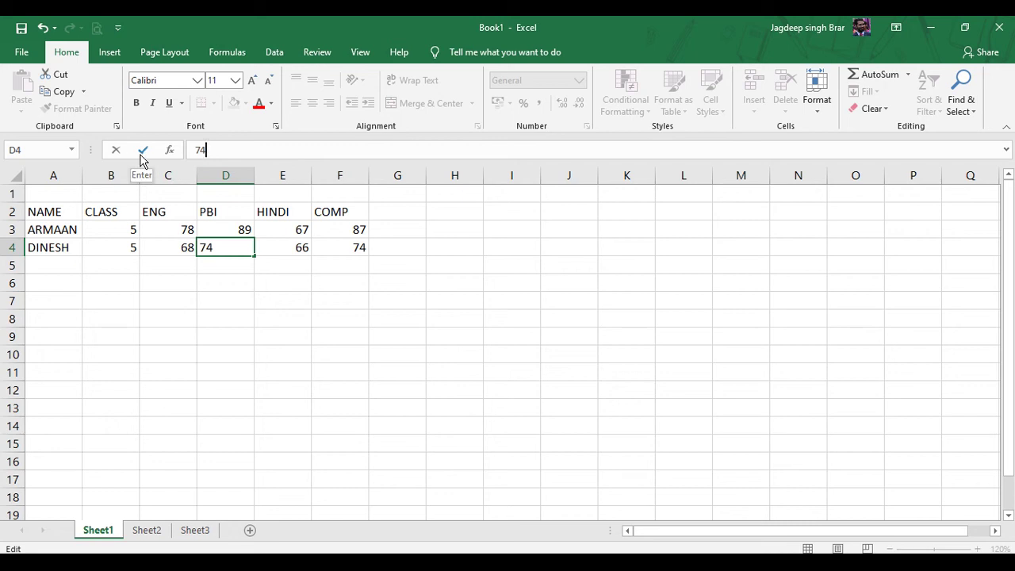
click(142, 152)
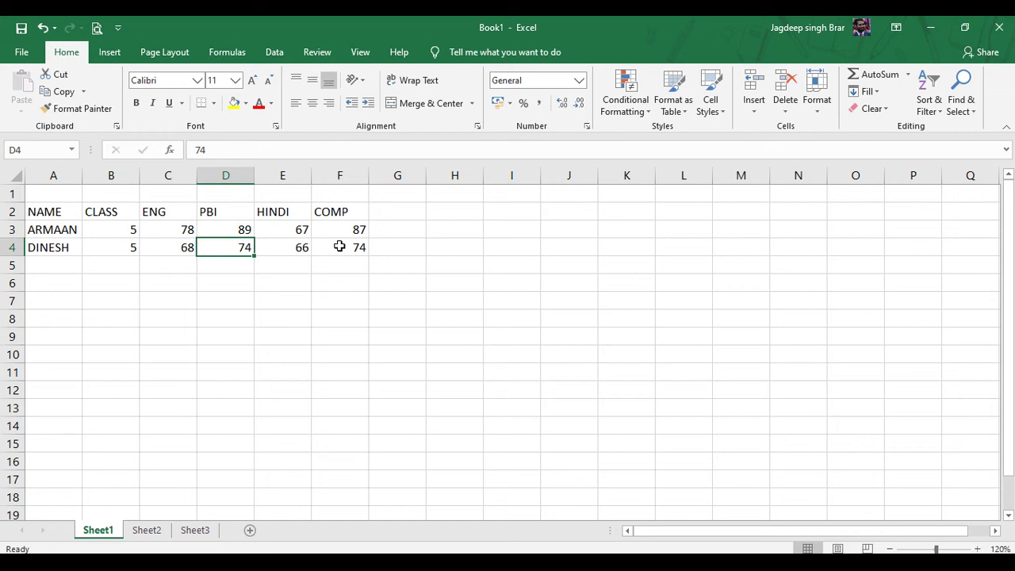
- Add the heading TOTAL in cell G2, beside the COMP heading
click(413, 214)
text(TOTAL)
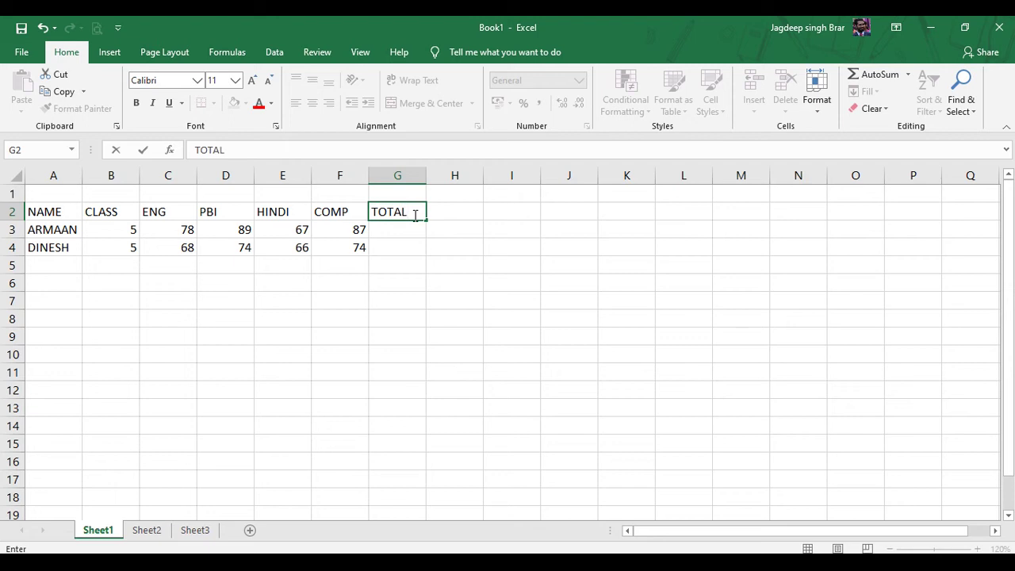
key(Return)
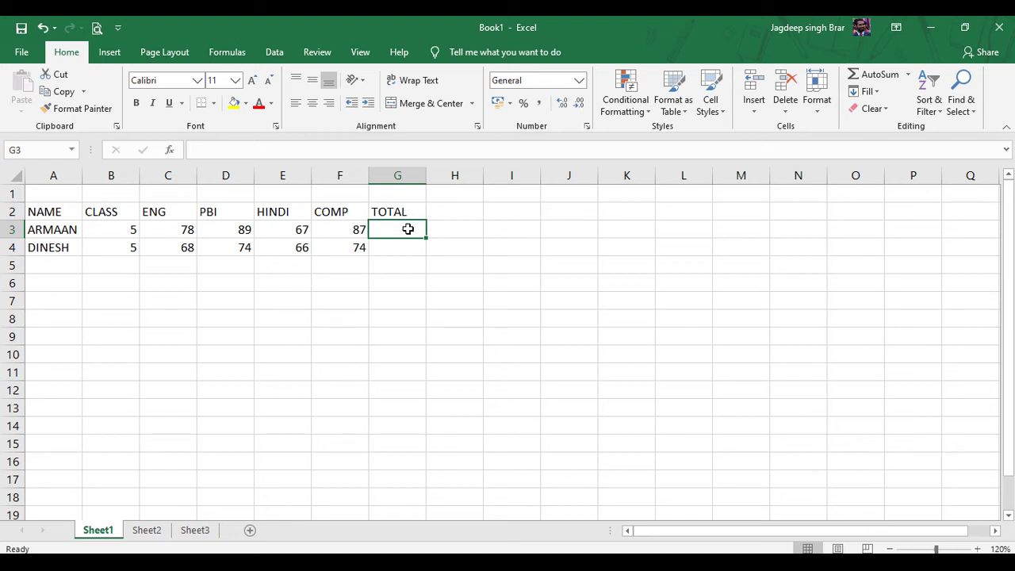
- Total the first student's marks in cell G3 with the formula =SUM(C3:F3)
click(239, 149)
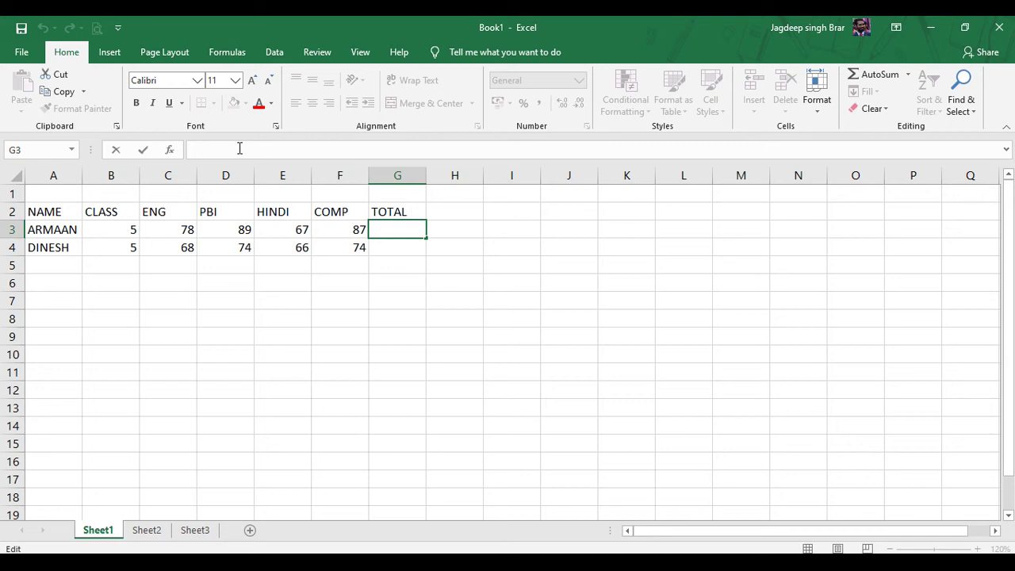
text(=S)
text(UM()
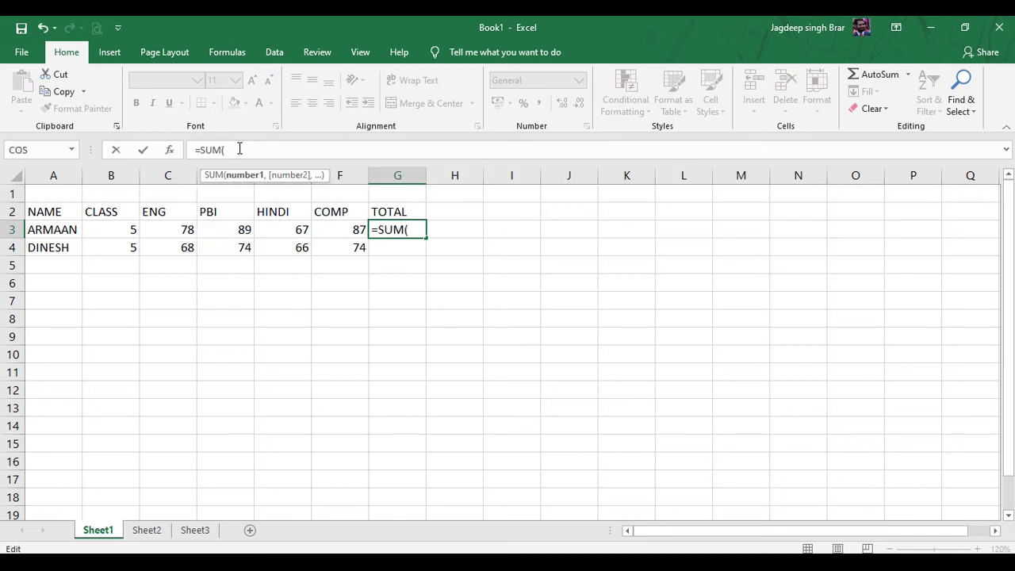
text(C)
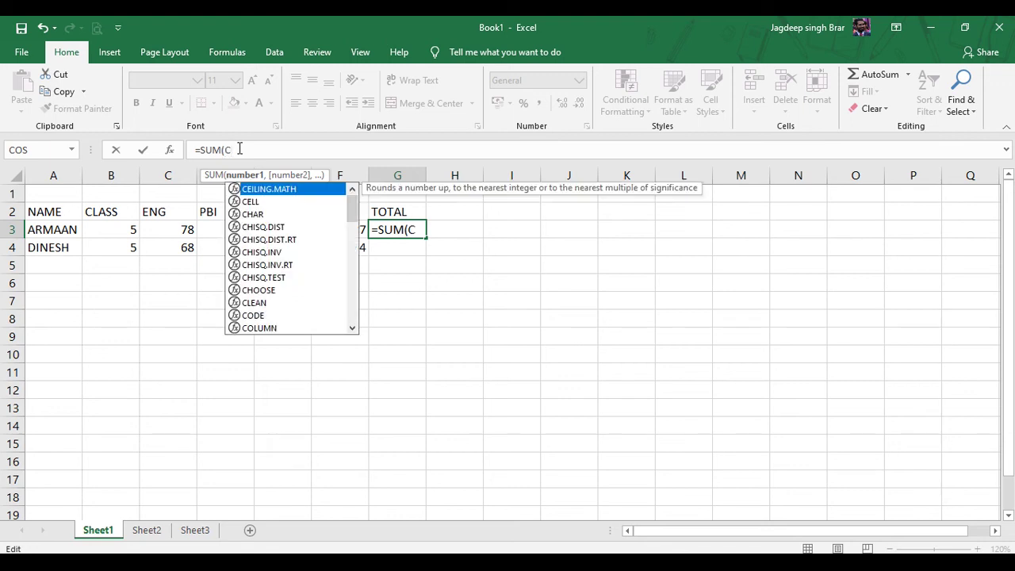
text(3:)
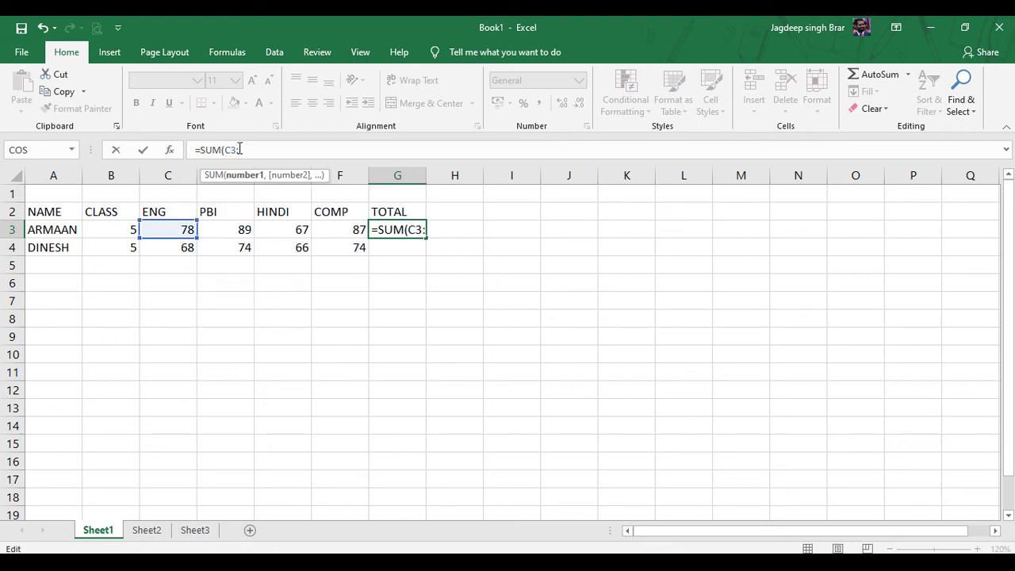
text(F3))
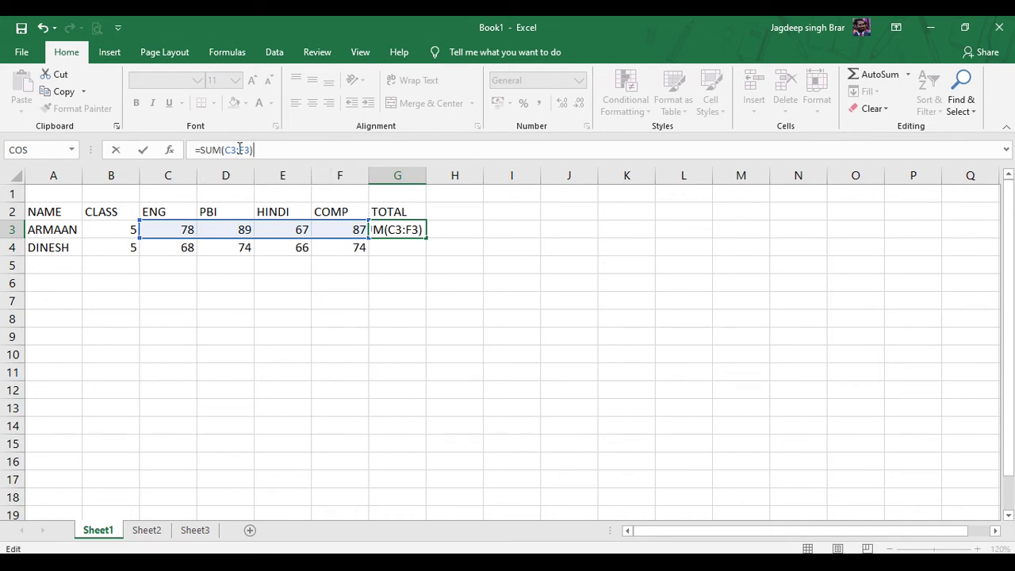
click(142, 154)
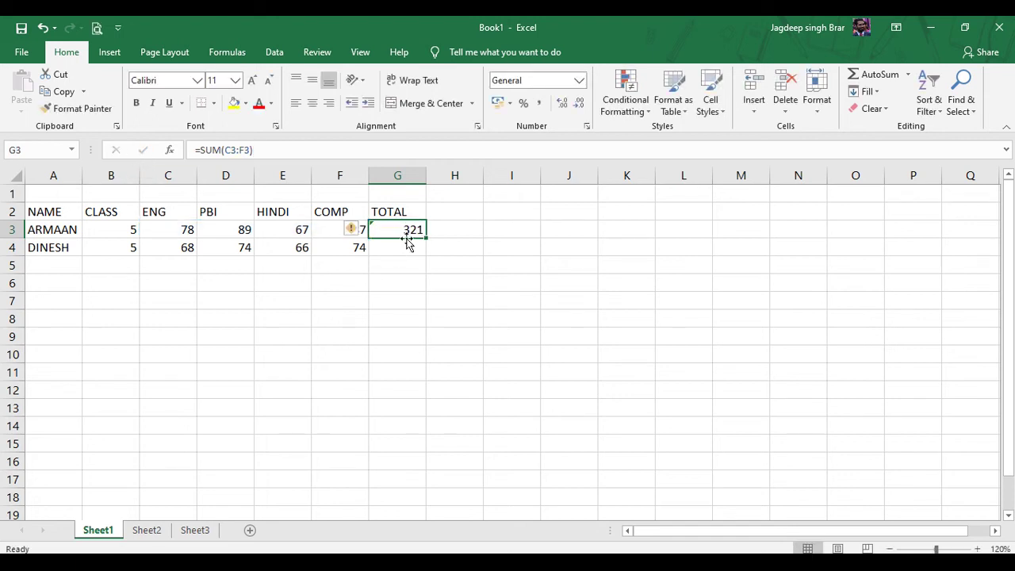
- Copy the first student's total formula from G3 down to G4 for the second student
click(401, 261)
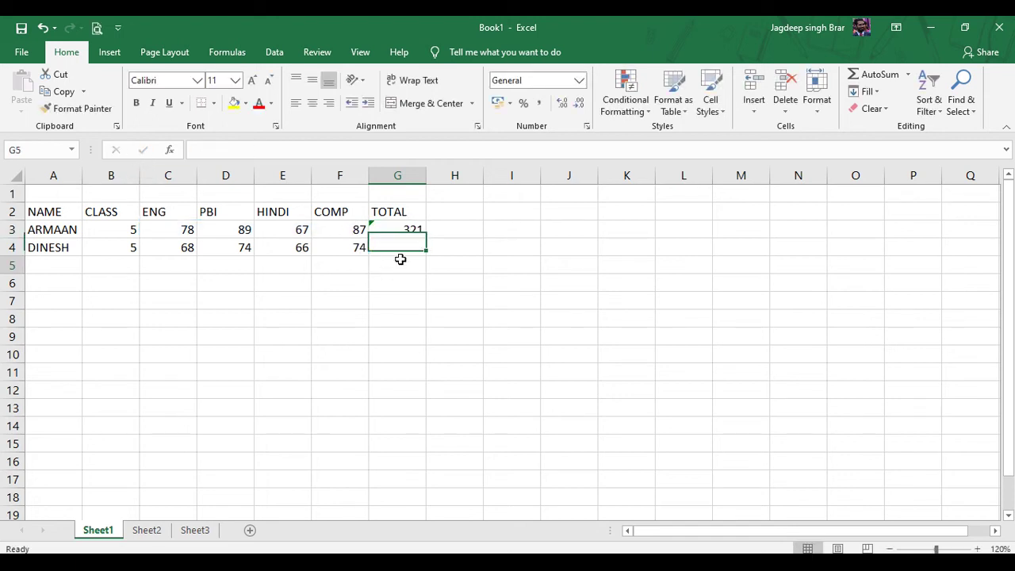
click(169, 229)
click(349, 230)
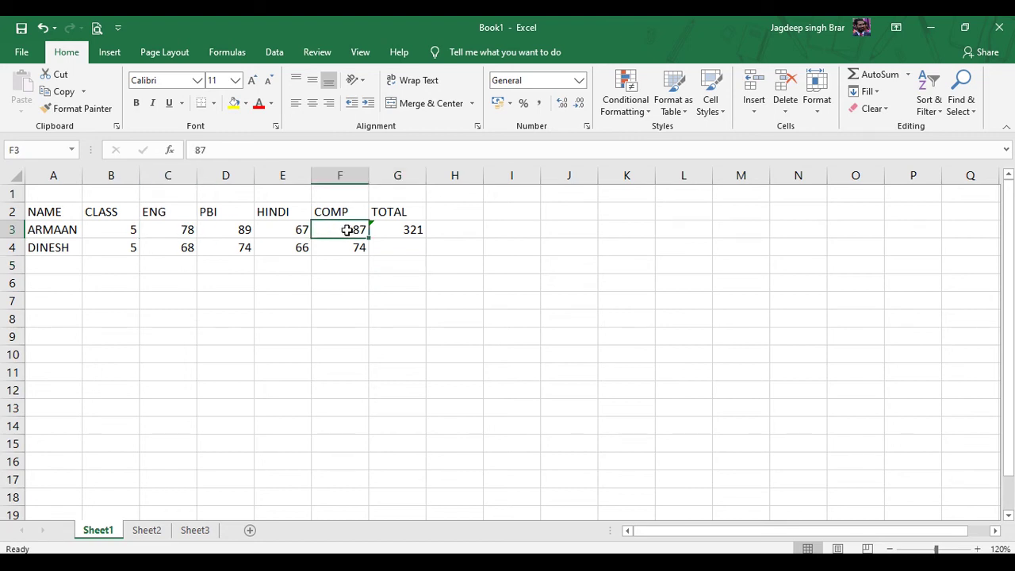
click(413, 230)
drag(426, 238, 424, 255)
- Change the CLASS entries of both students in B3 and B4 to the Roman numeral V
click(124, 230)
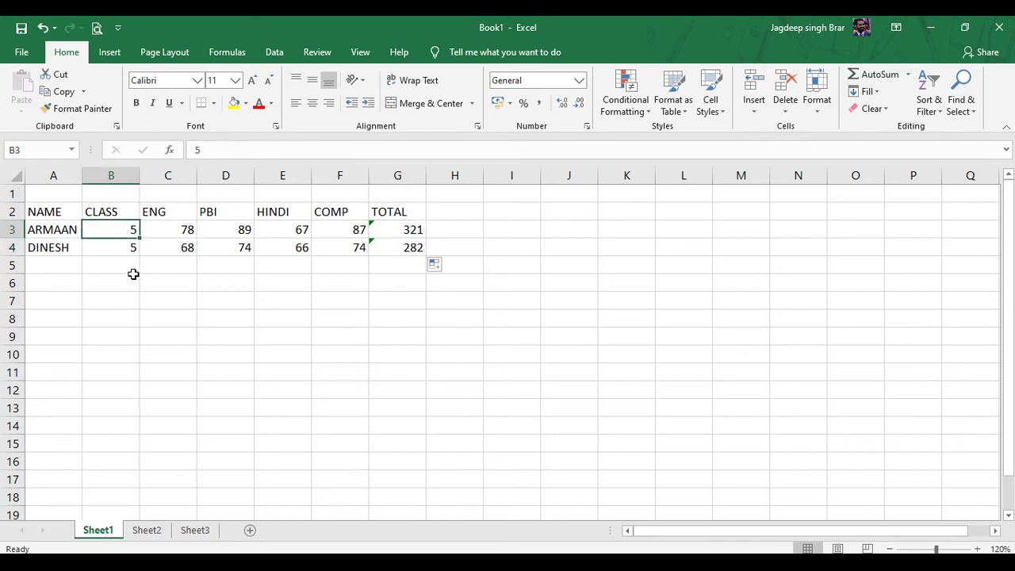
text(V)
key(Return)
text(V)
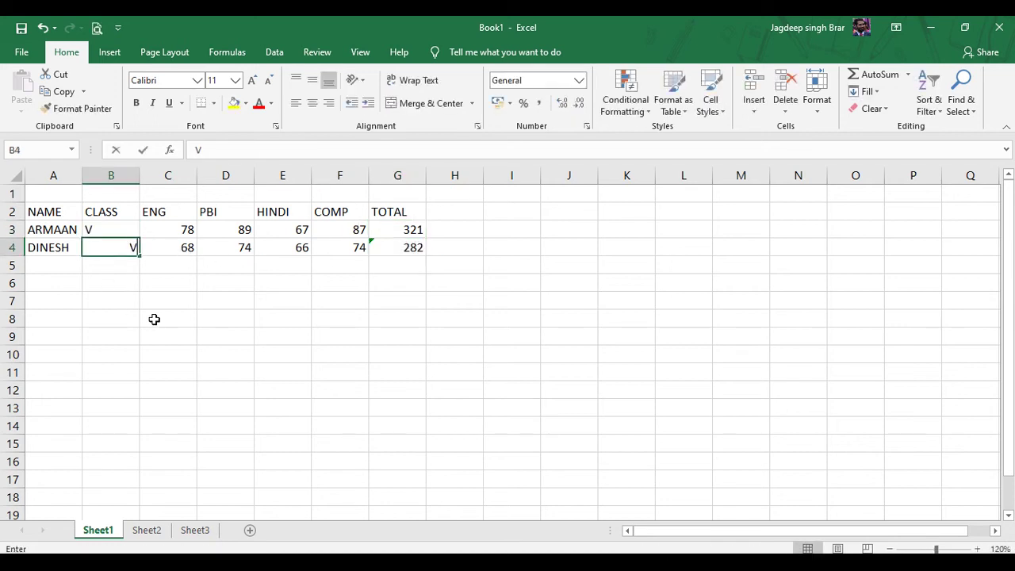
click(204, 318)
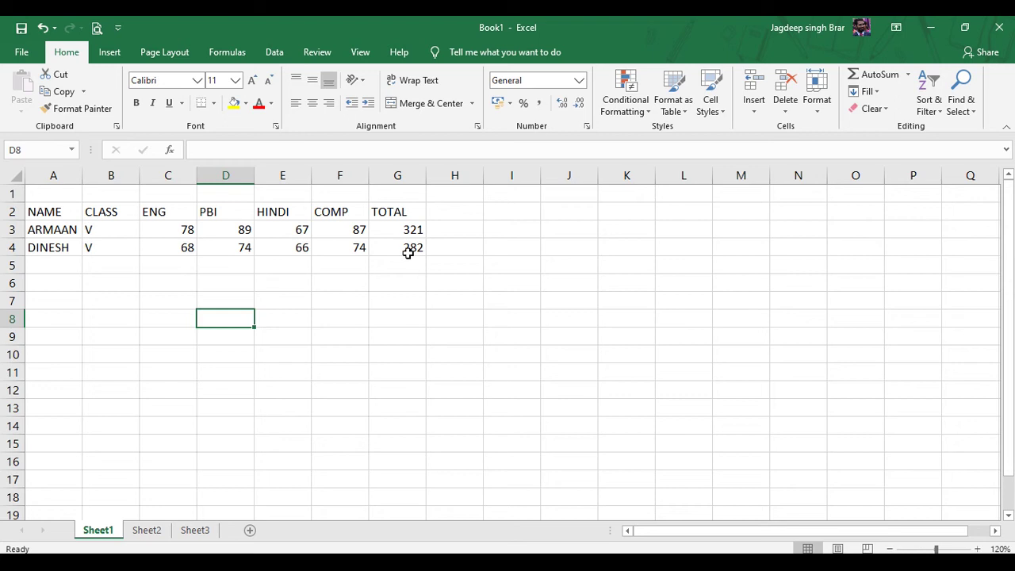
key(ctrl+s)
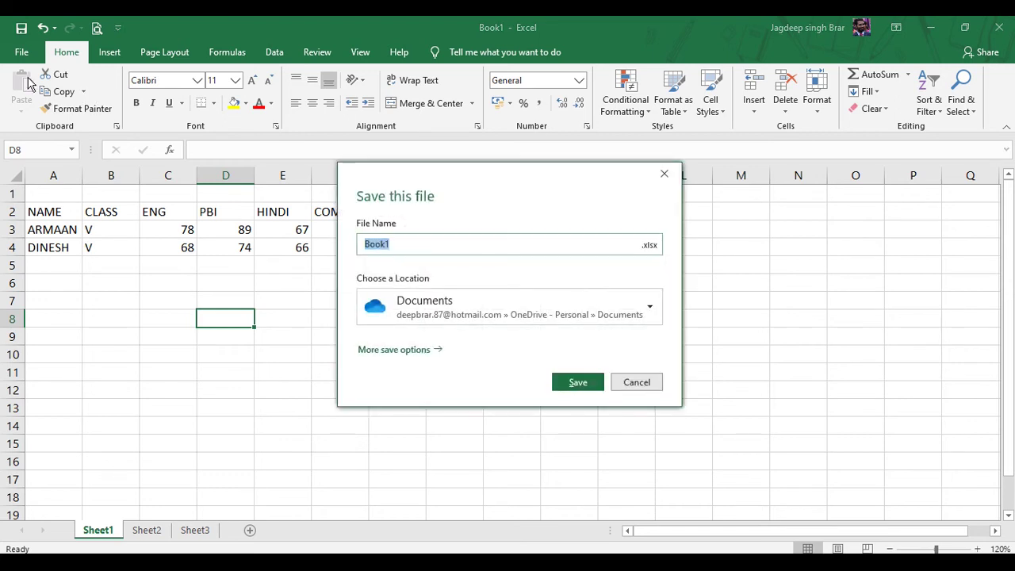
click(636, 382)
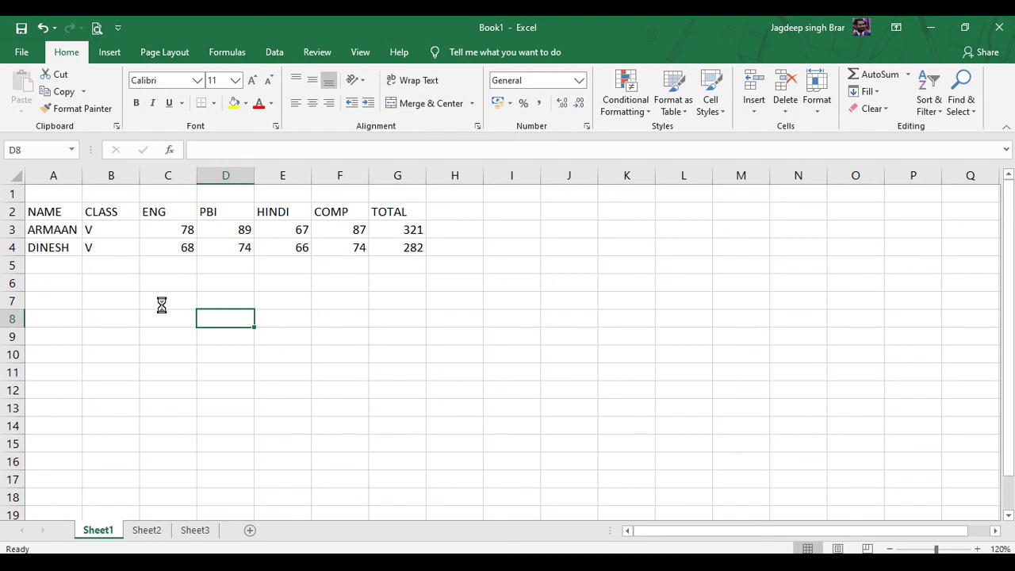
click(13, 54)
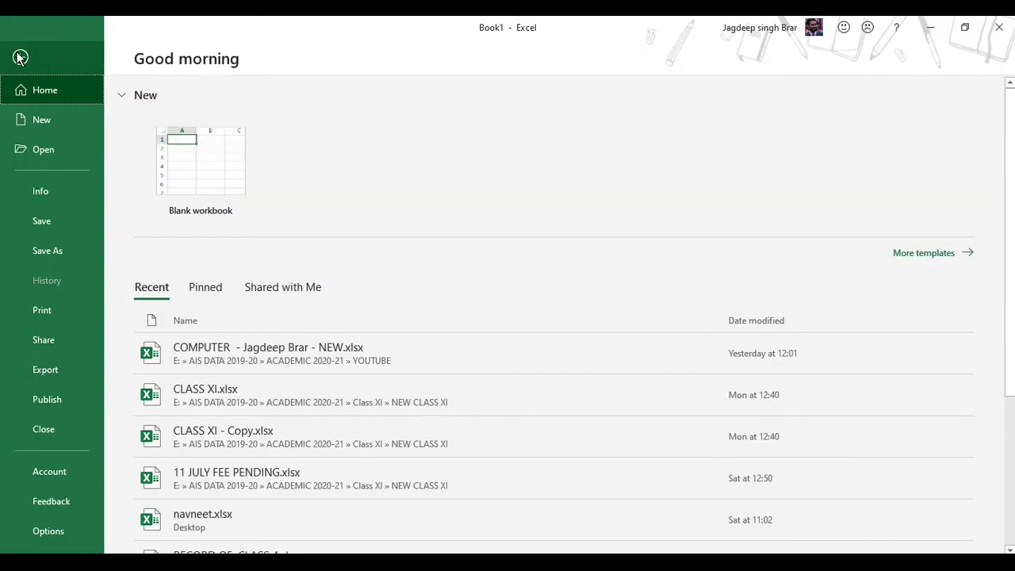
click(45, 123)
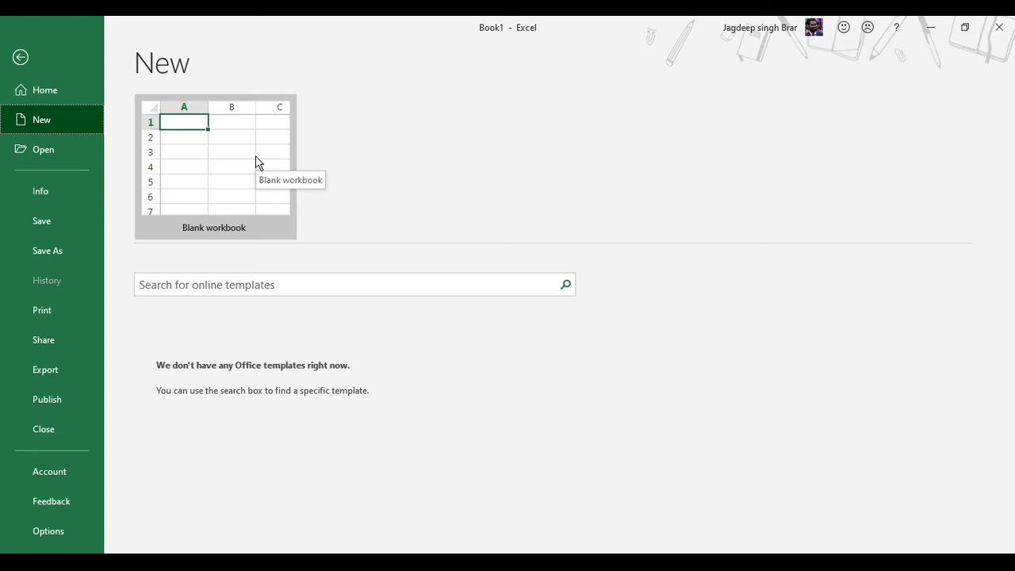
click(21, 57)
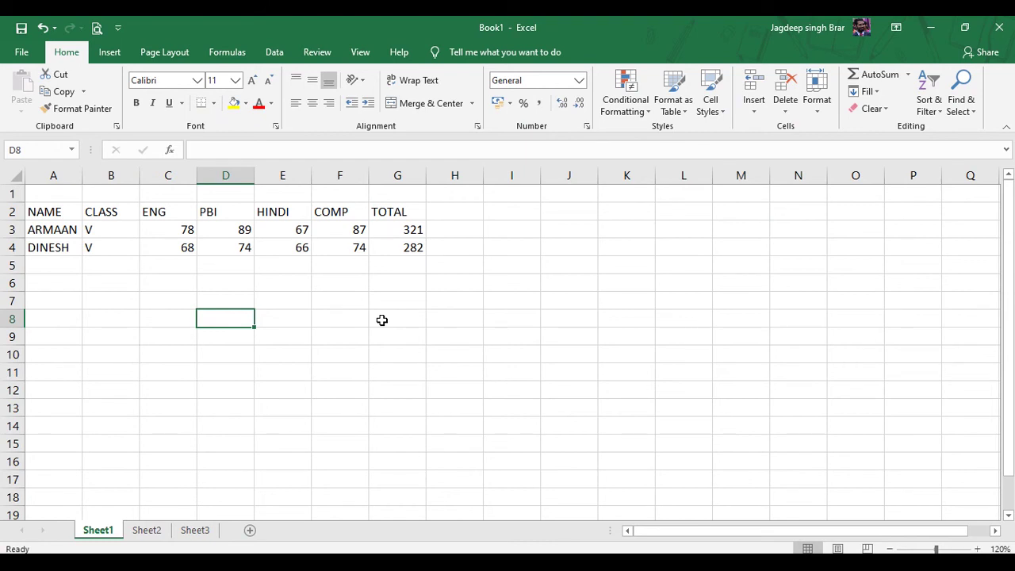
- Try to save the workbook as an Excel Workbook named CLASS 5 EXCEL in the Documents folder
click(32, 52)
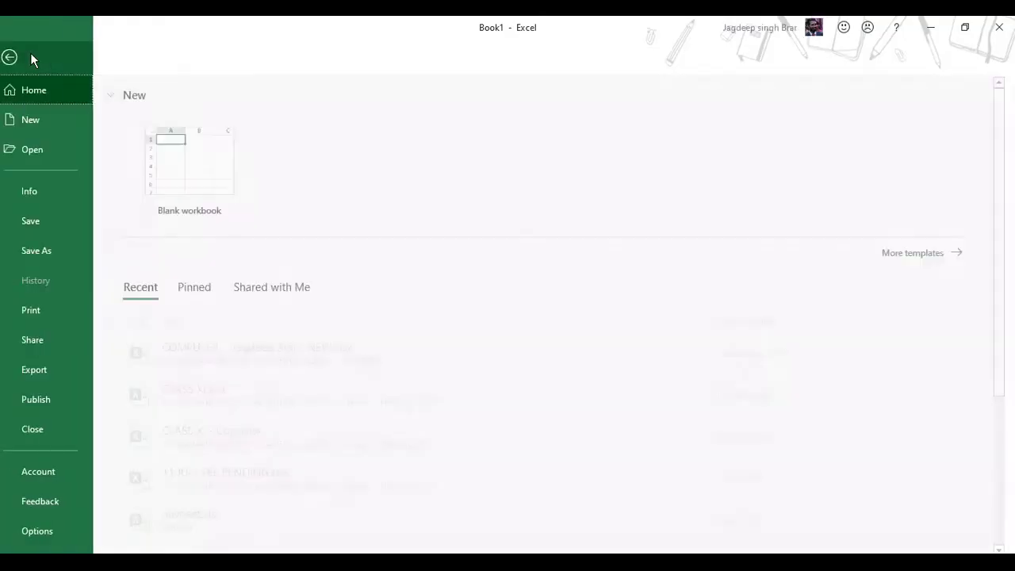
click(46, 219)
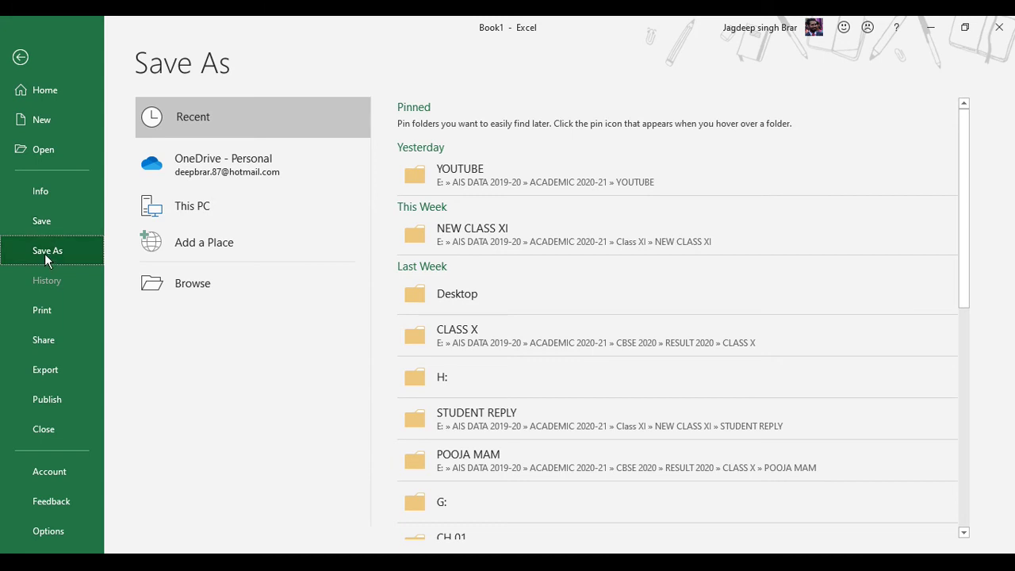
click(230, 284)
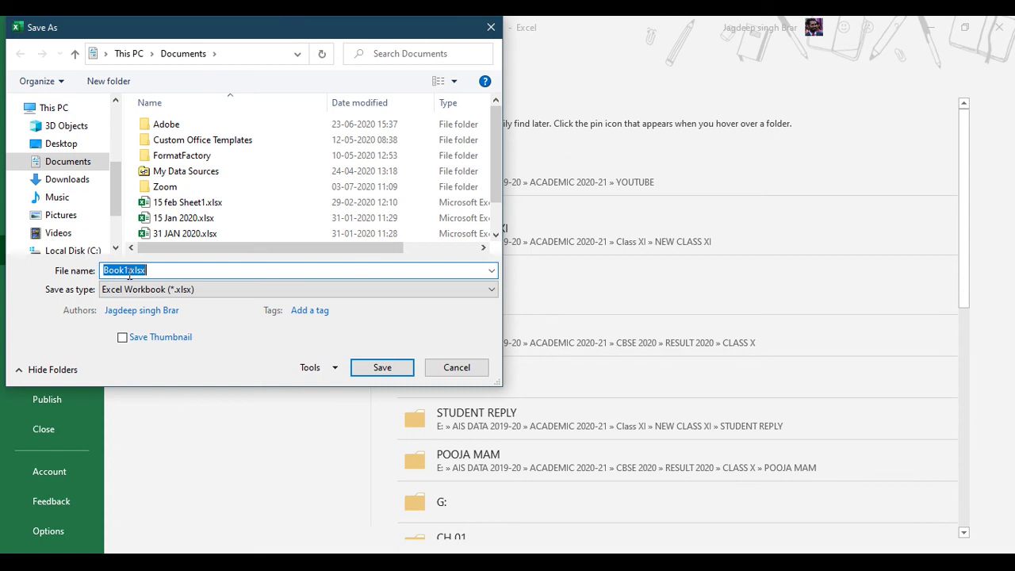
key(BackSpace)
text(CLASS 5 EXCEL)
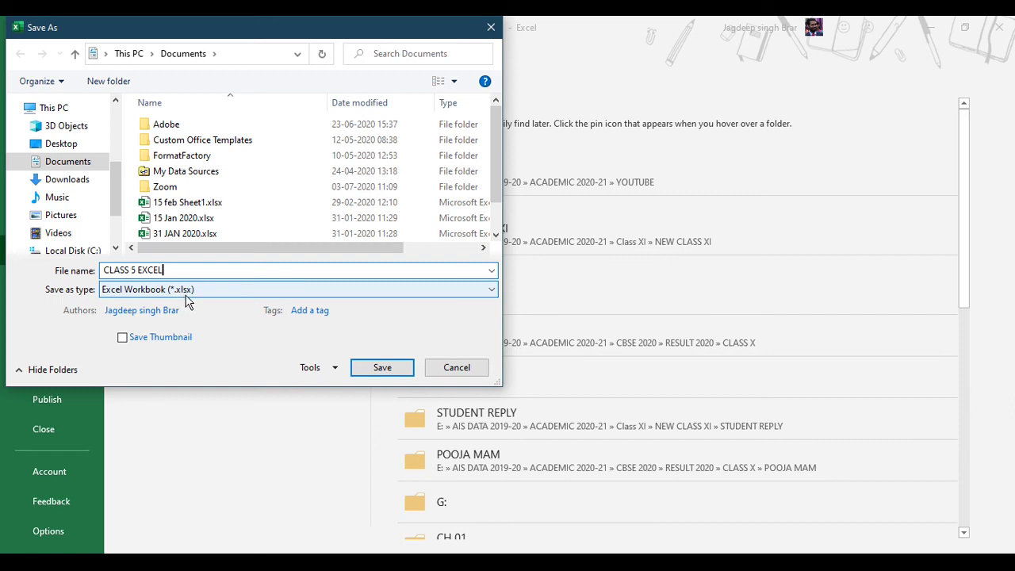
click(381, 371)
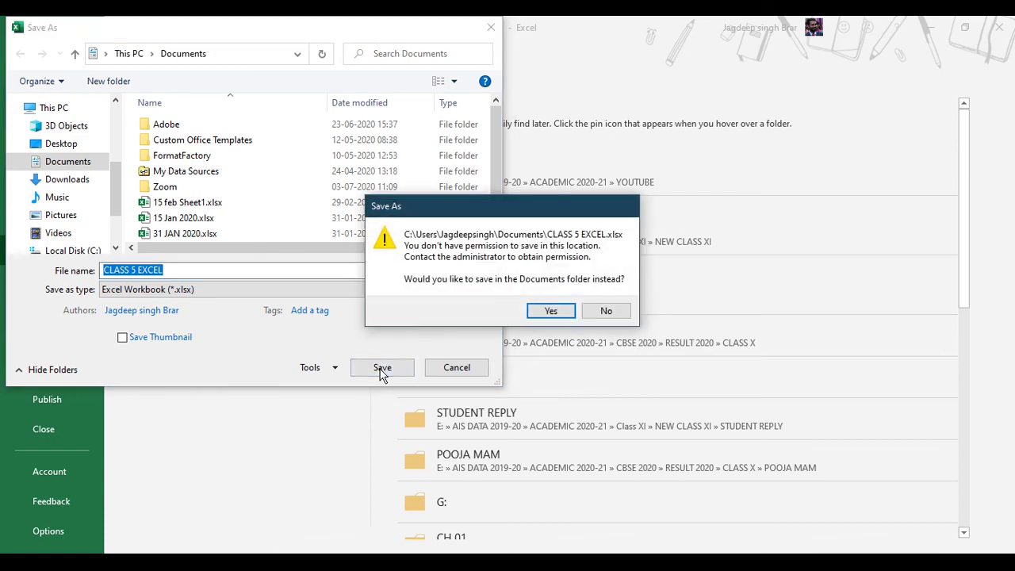
click(566, 319)
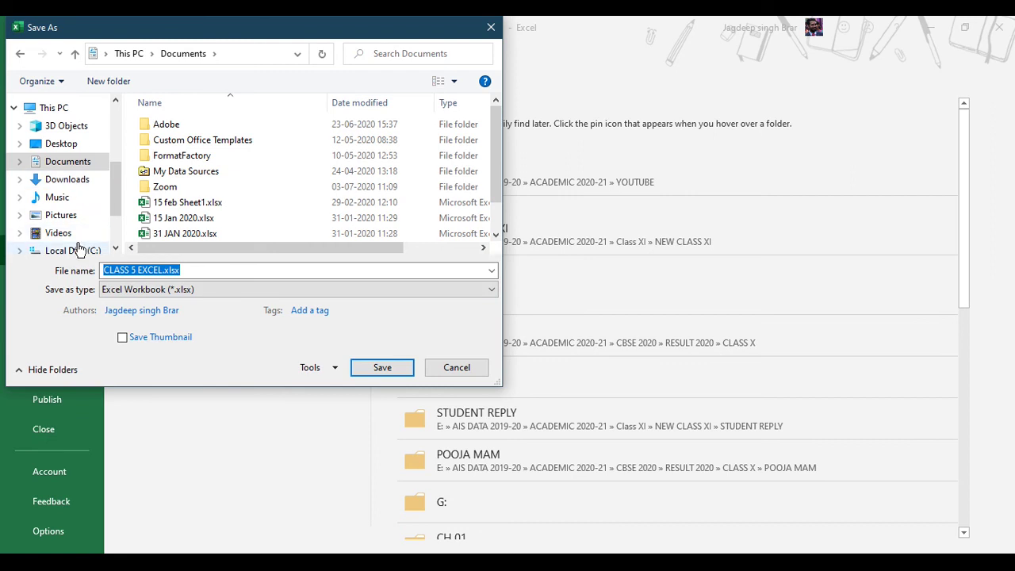
- Save the CLASS 5 EXCEL workbook on the MyWork (E:) drive instead
scroll(72, 230, down, 2)
click(69, 191)
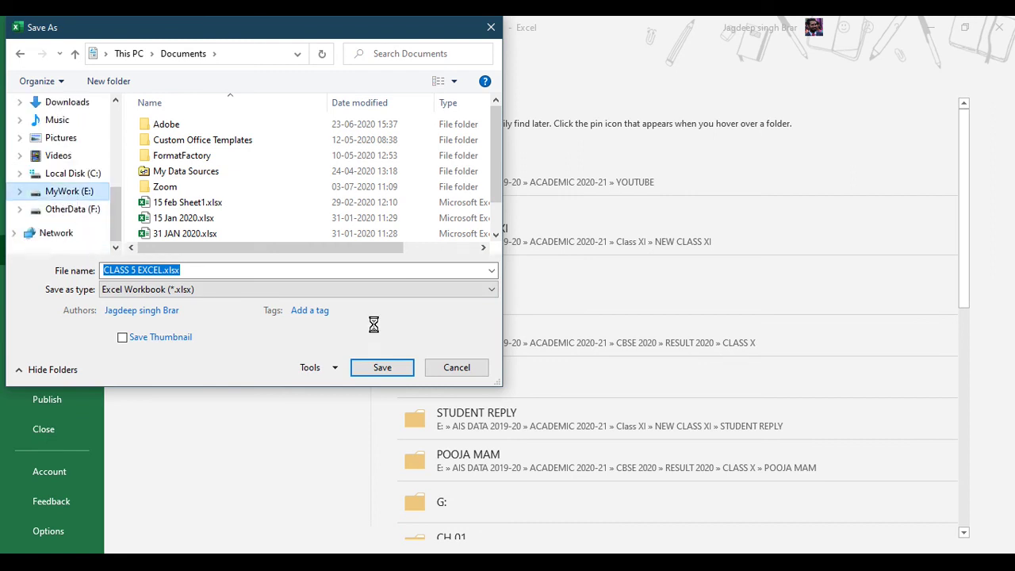
click(373, 371)
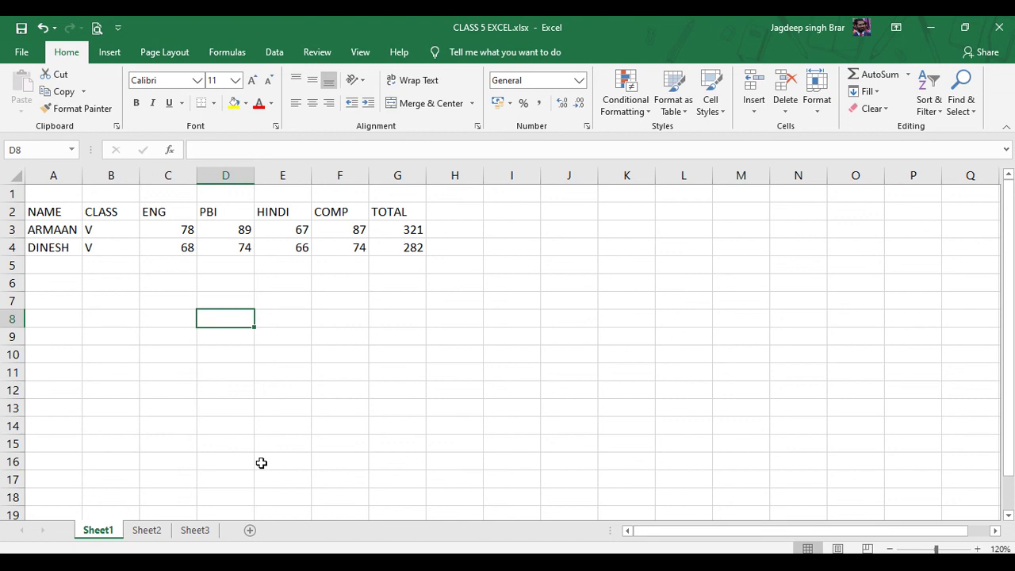
- Select the whole marks table A2:G4, first in one sweep and again as a range between its two corner cells
click(57, 213)
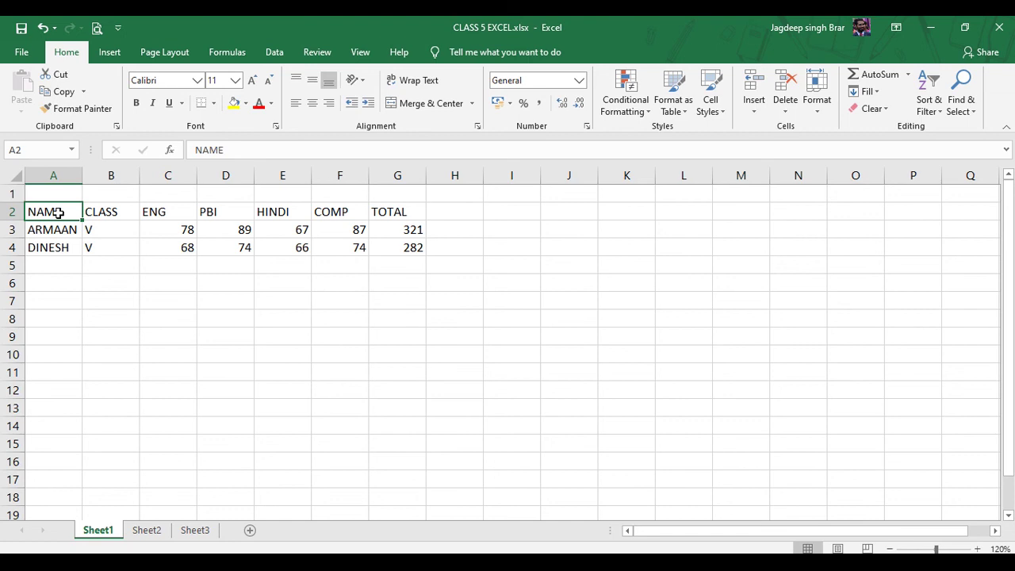
drag(58, 212, 401, 258)
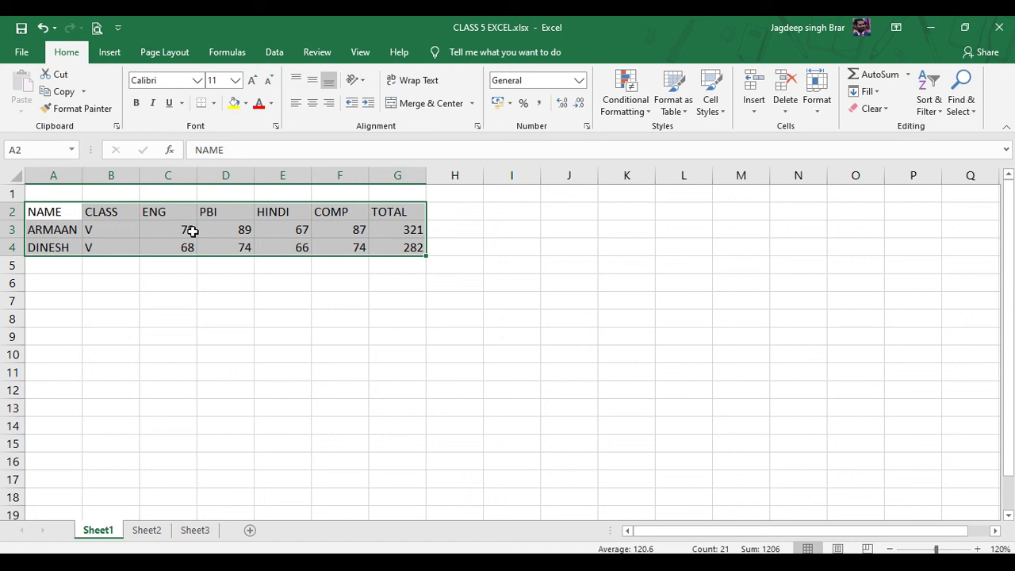
click(43, 210)
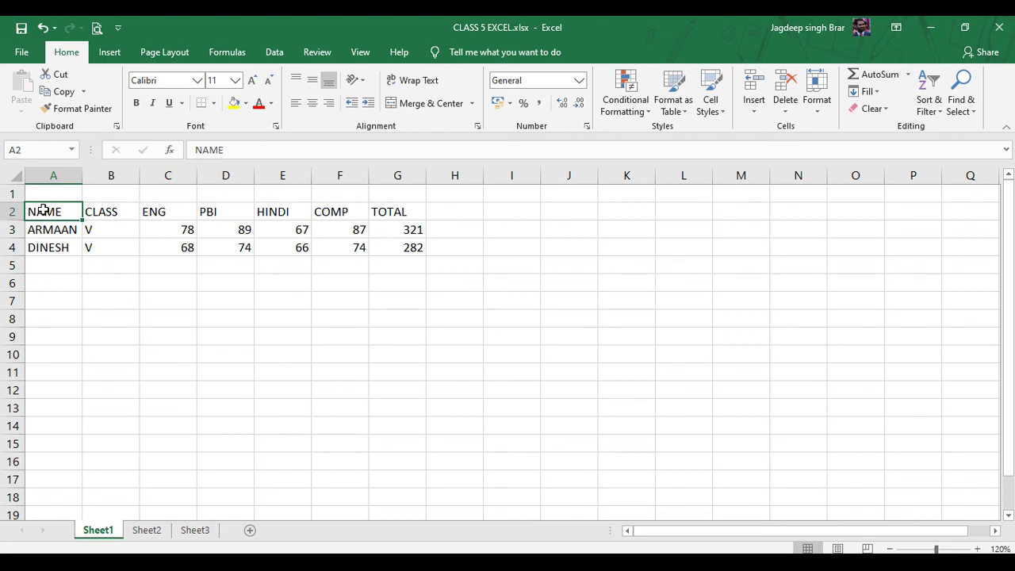
shift+click(403, 251)
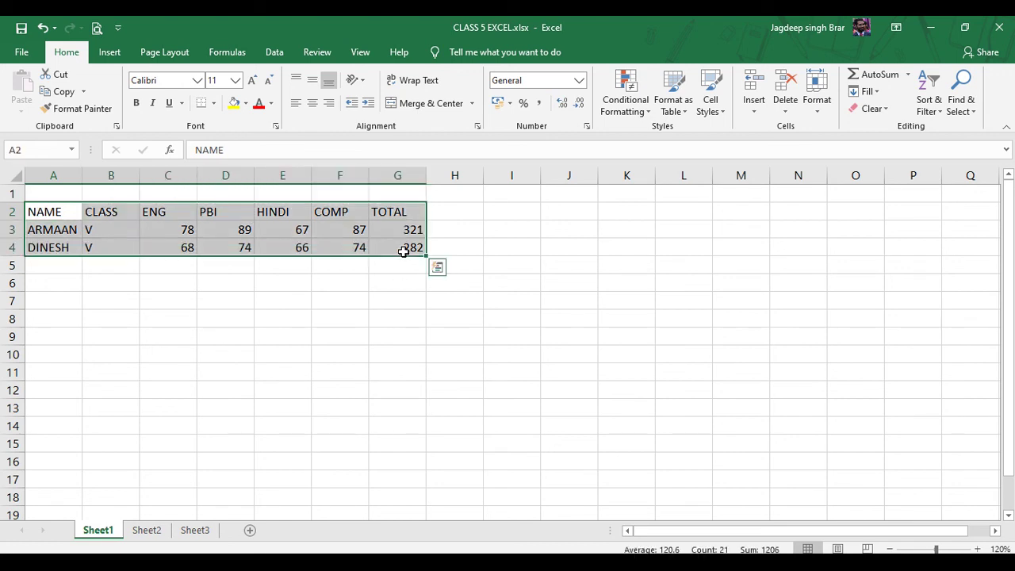
click(62, 212)
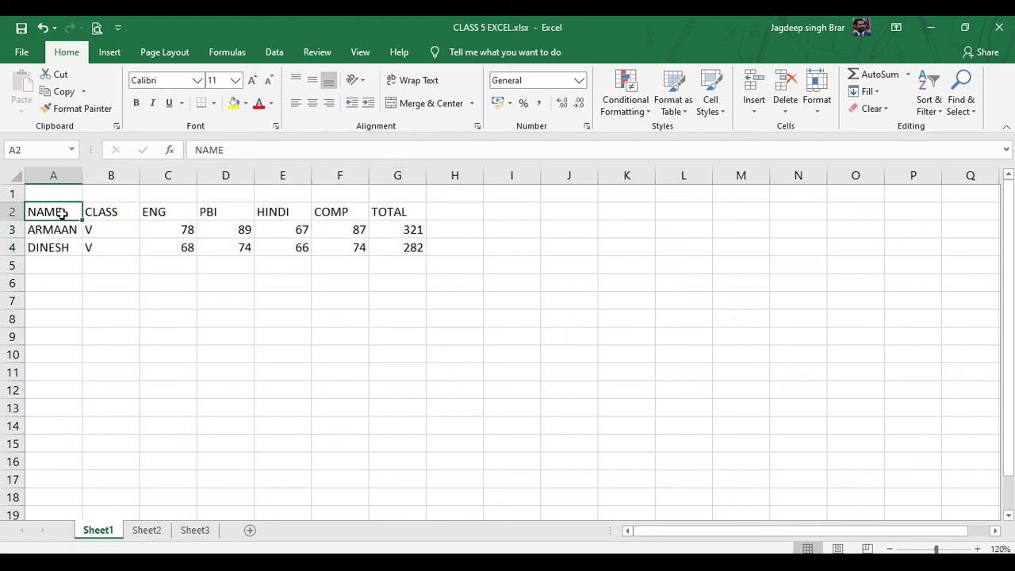
shift+click(399, 249)
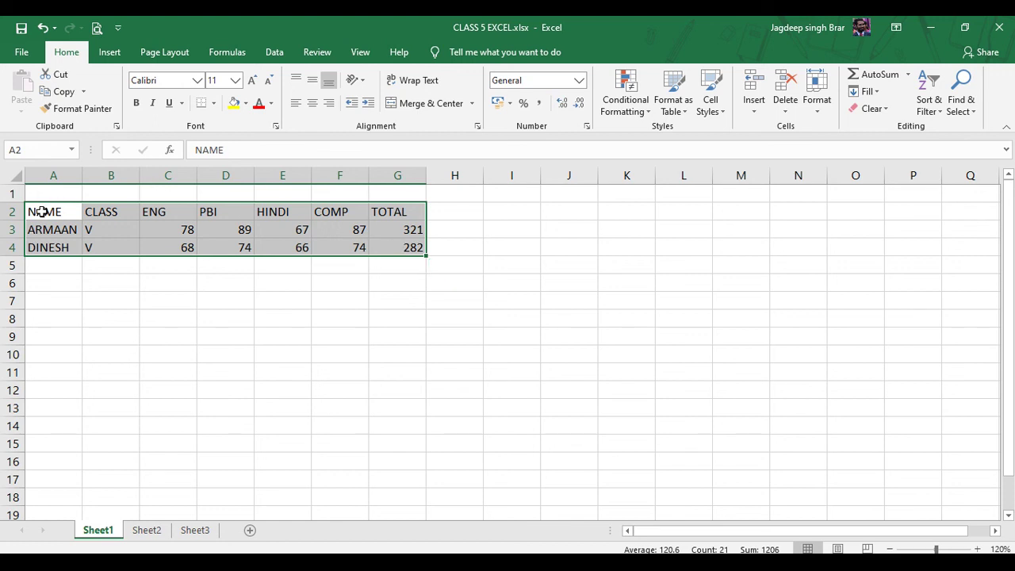
- Select the range A2:G4 with Go To, starting from A2 and extending to the reference G4
click(42, 212)
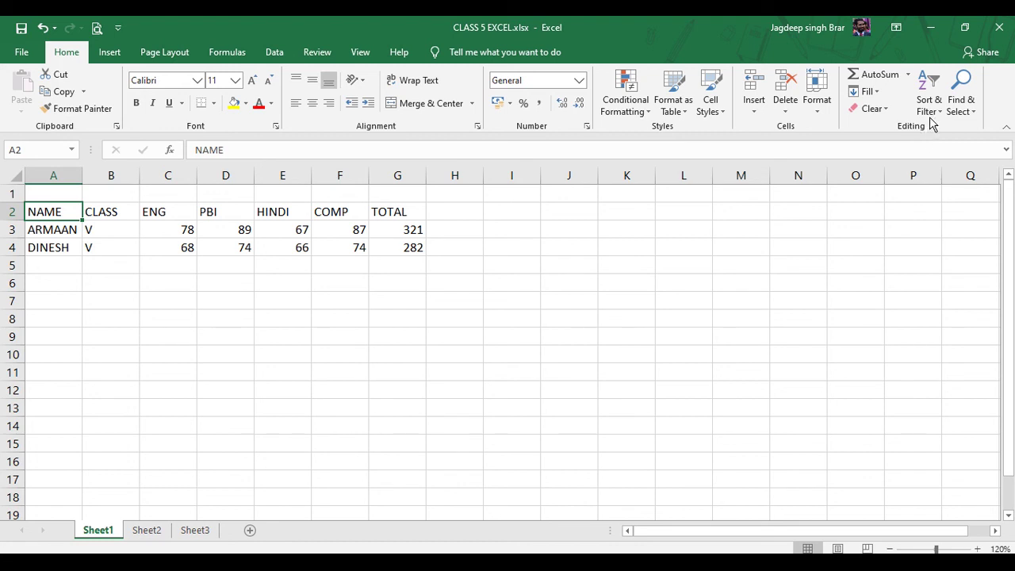
click(964, 109)
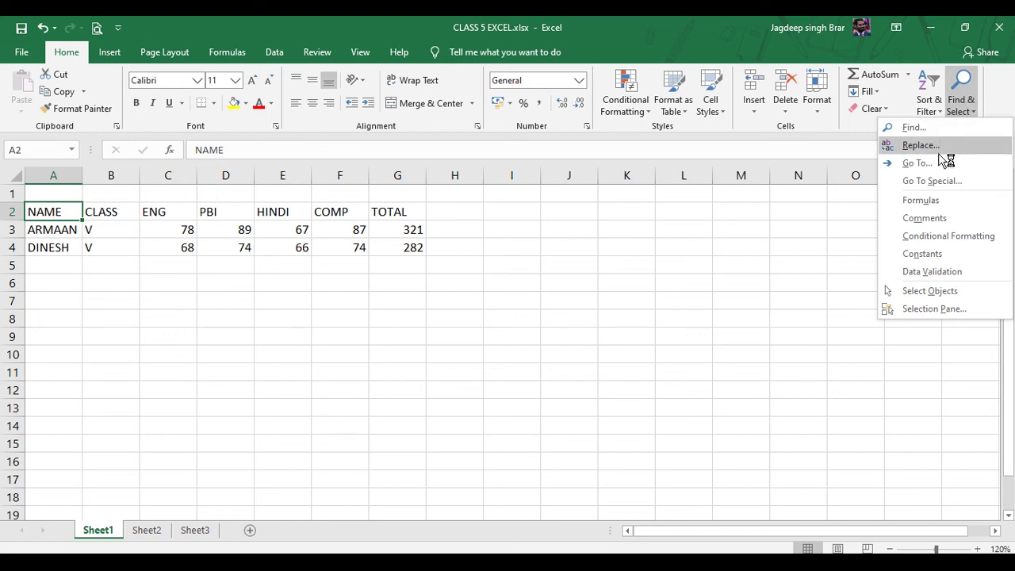
click(917, 162)
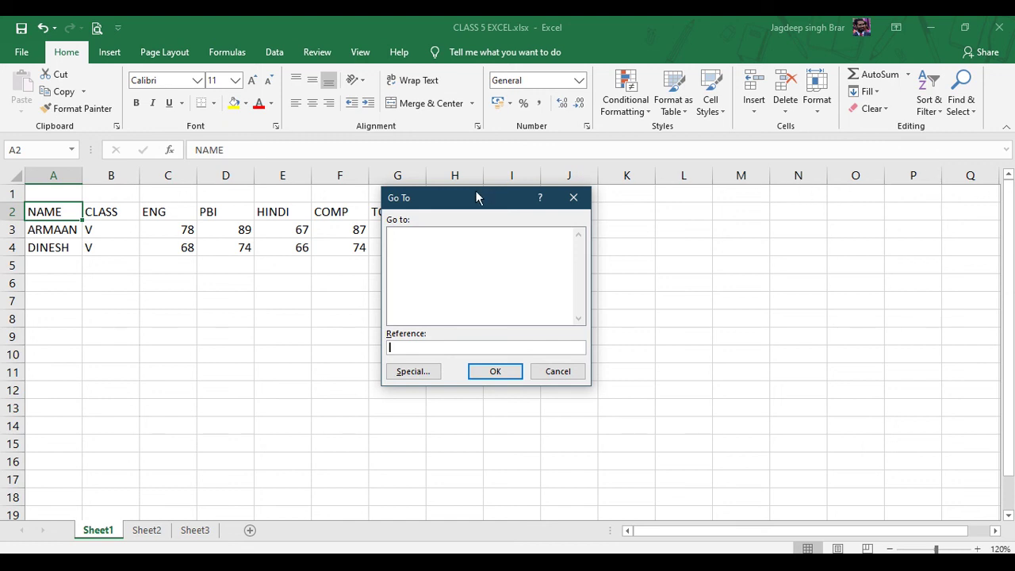
drag(476, 192, 620, 207)
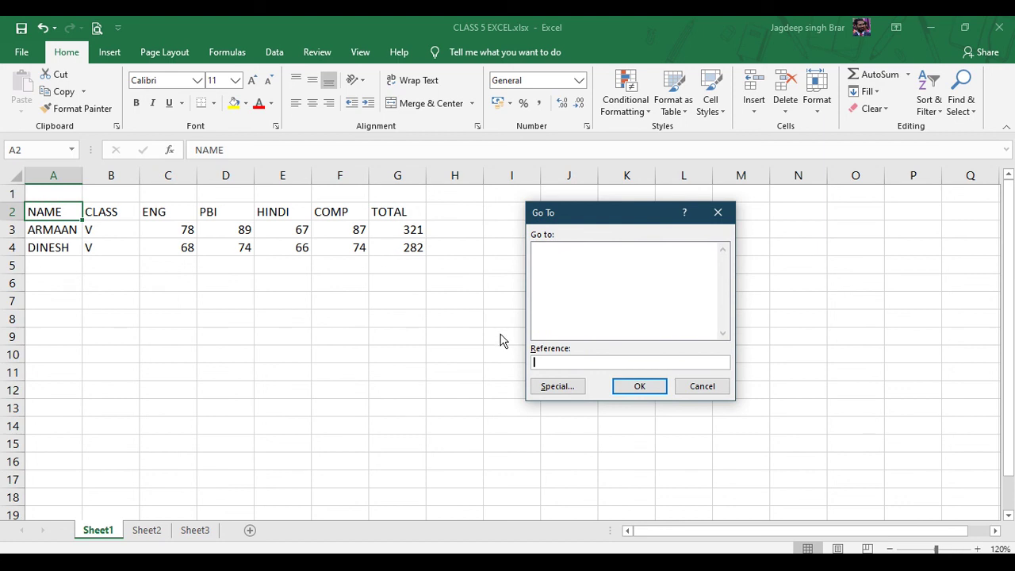
text(G4)
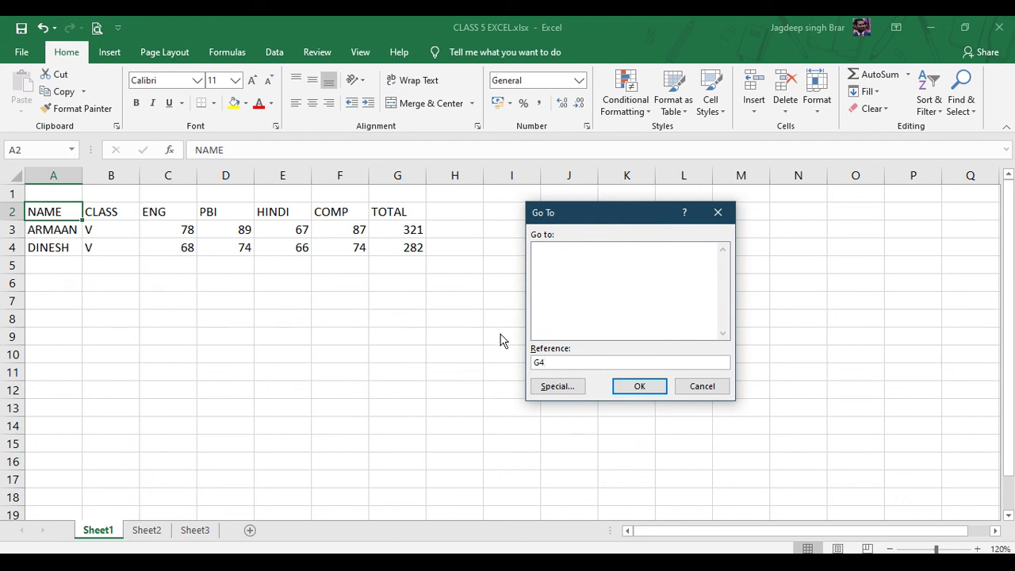
shift+click(636, 386)
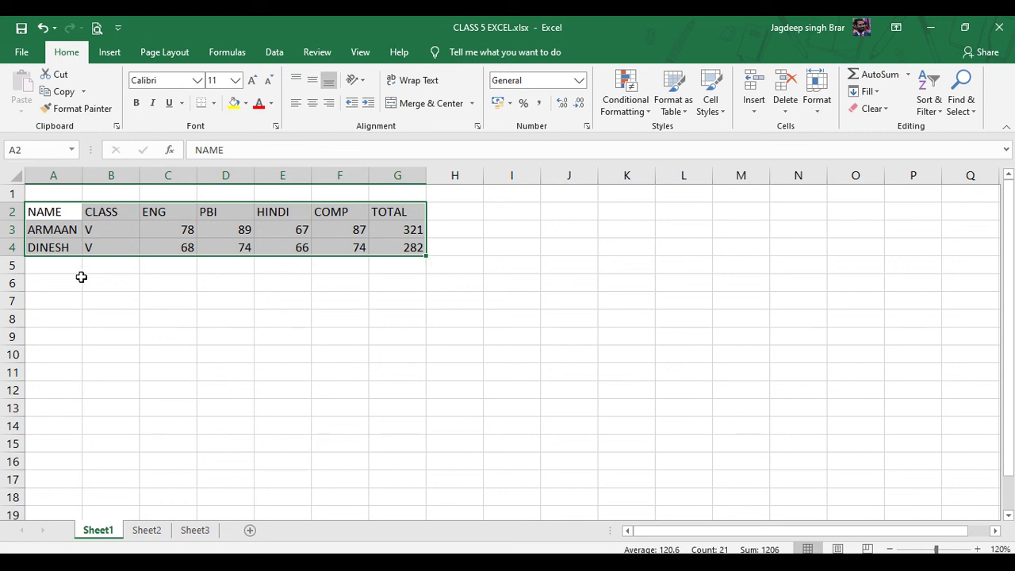
- Select the non-adjacent ranges A2:B4 and F2:G4 together, adding the TOTAL and COMP cells to the NAME and CLASS block
click(50, 212)
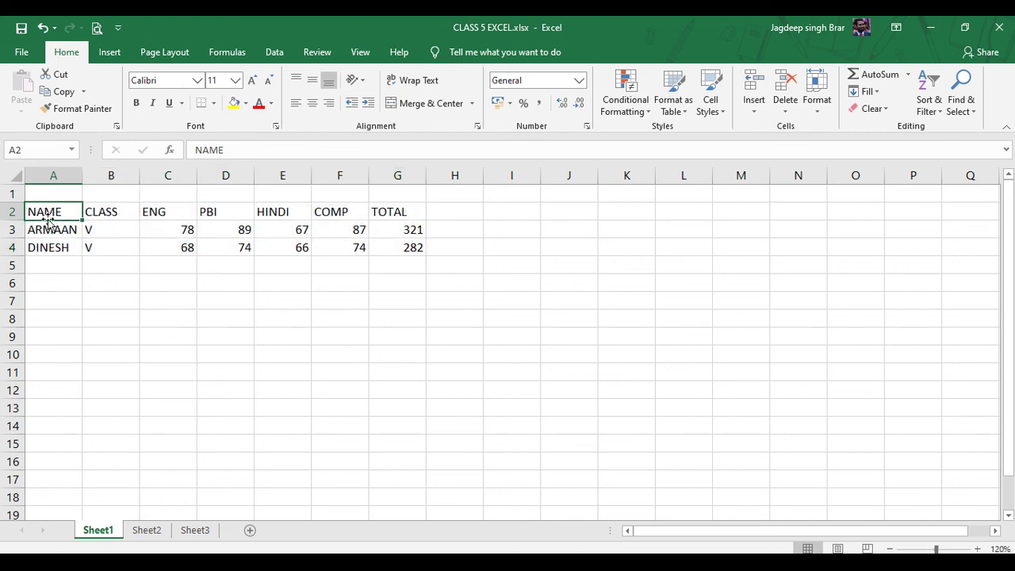
shift+click(119, 254)
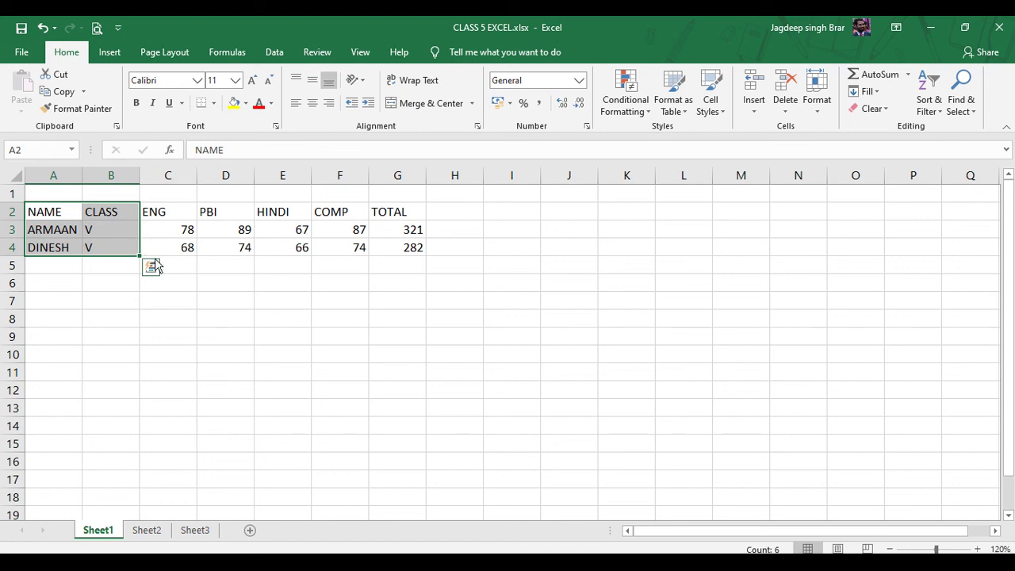
ctrl+click(394, 212)
ctrl+click(395, 230)
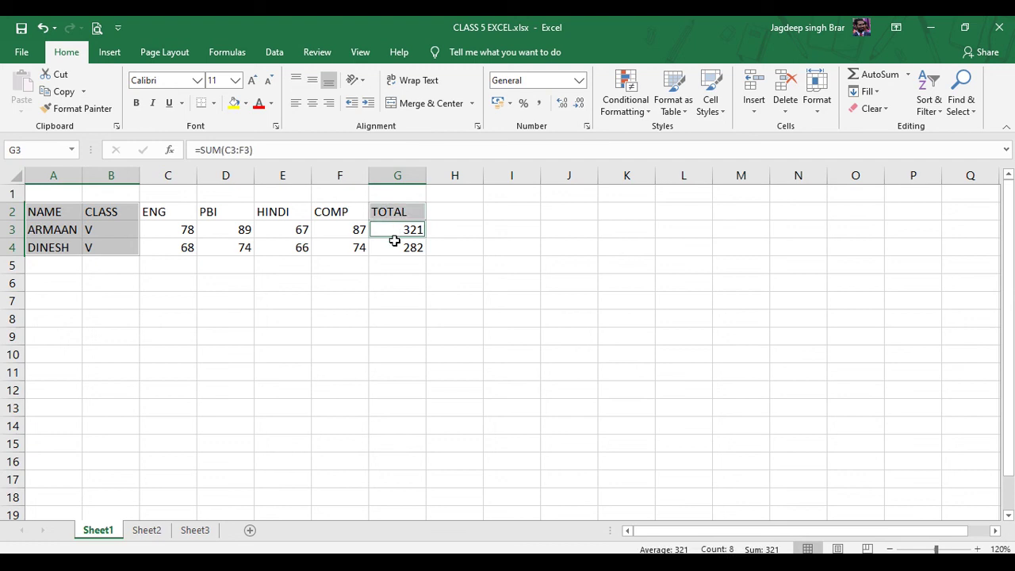
ctrl+click(394, 247)
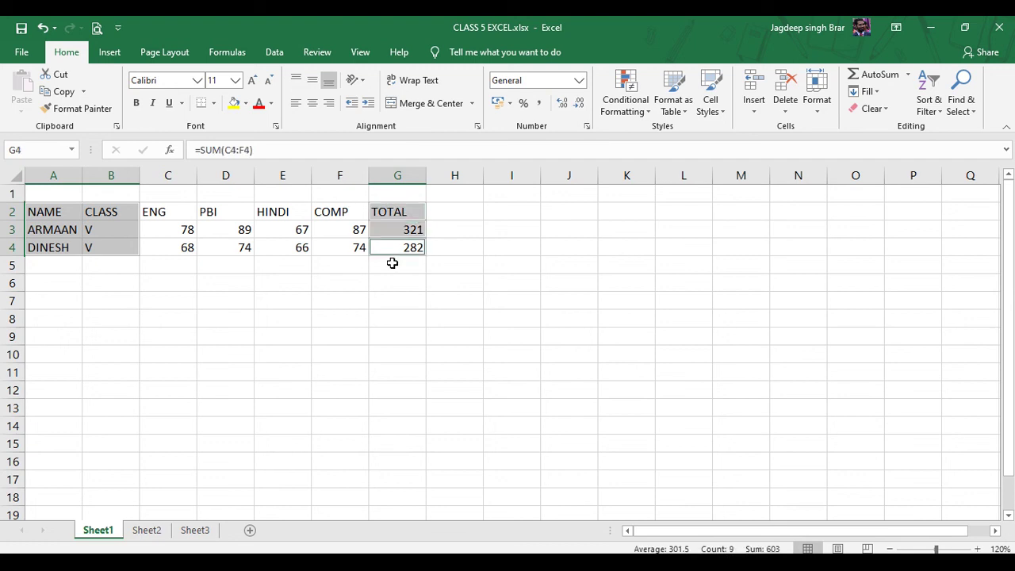
ctrl+click(347, 247)
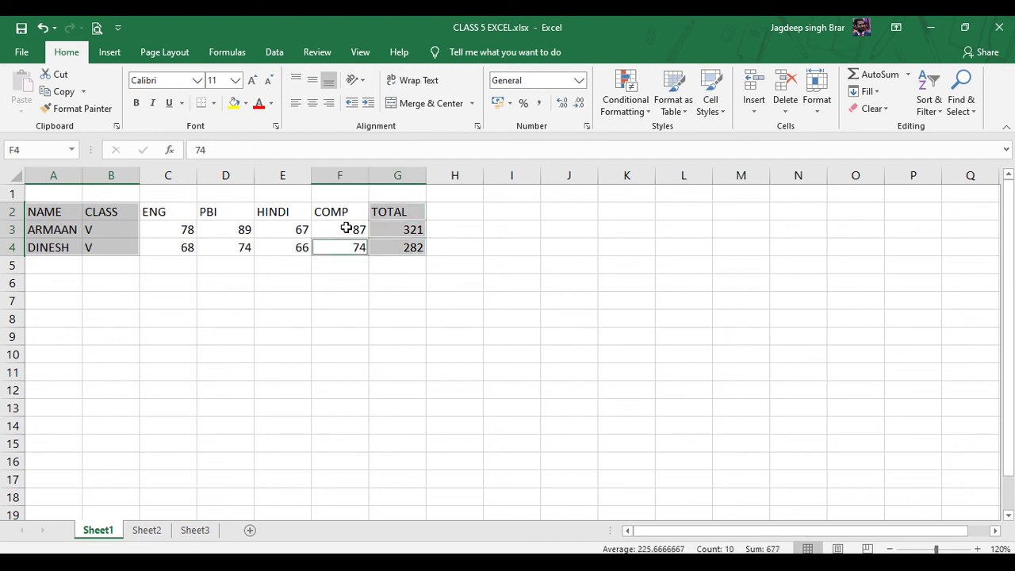
ctrl+click(345, 229)
ctrl+click(344, 211)
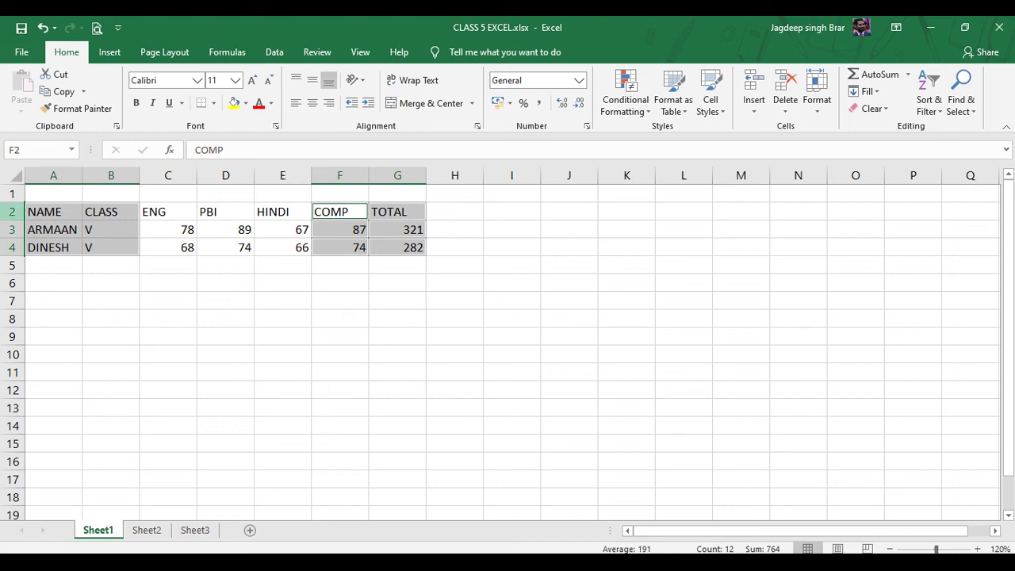
- Select row 2, column B, row 3 and column G one at a time, followed by the entire worksheet
click(12, 211)
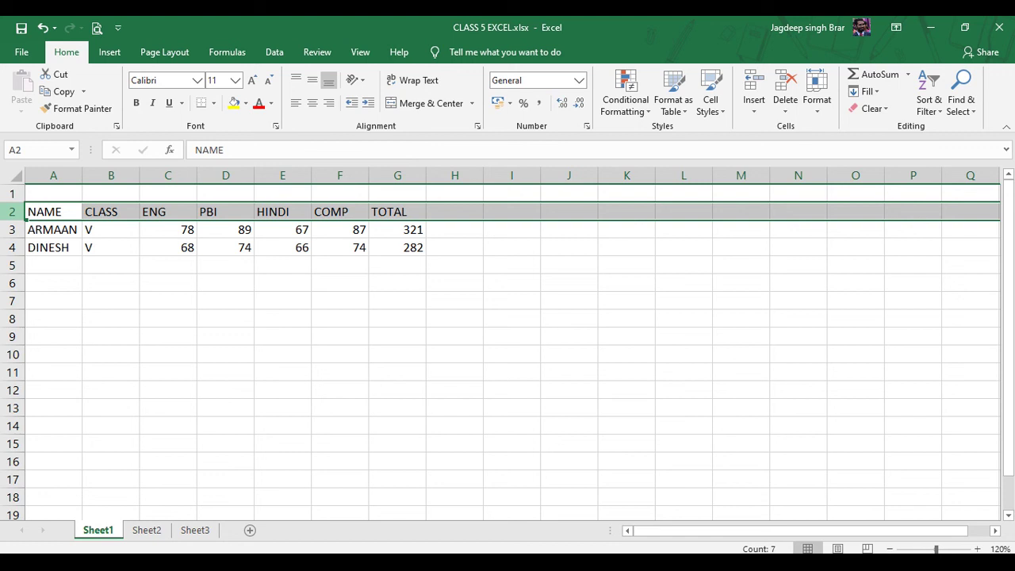
click(113, 175)
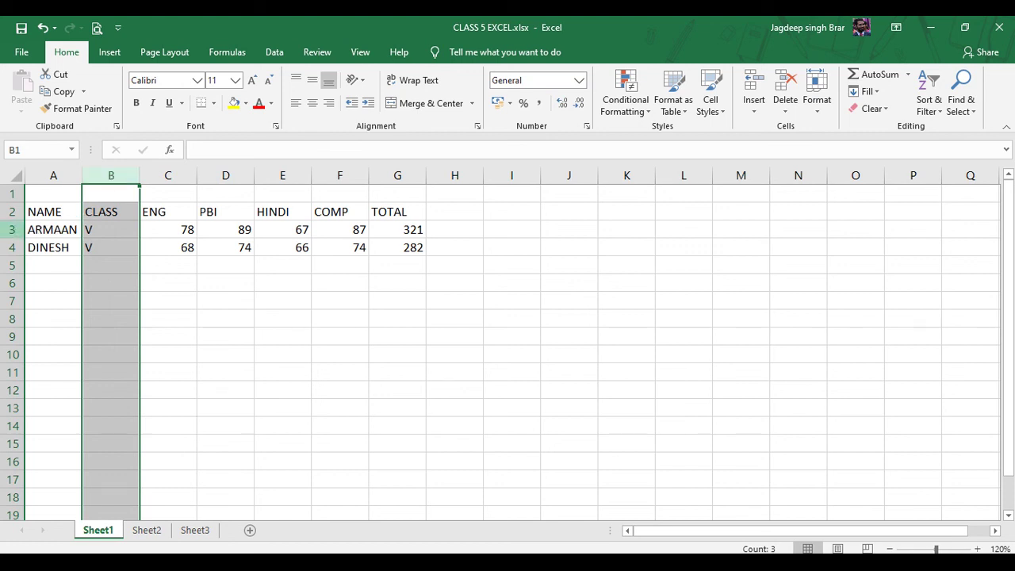
click(12, 229)
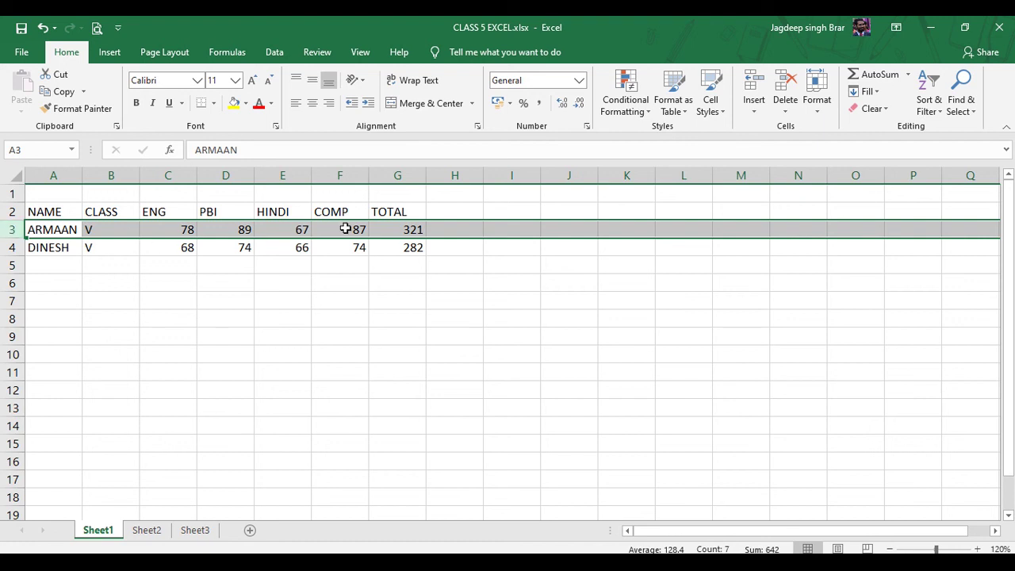
click(409, 175)
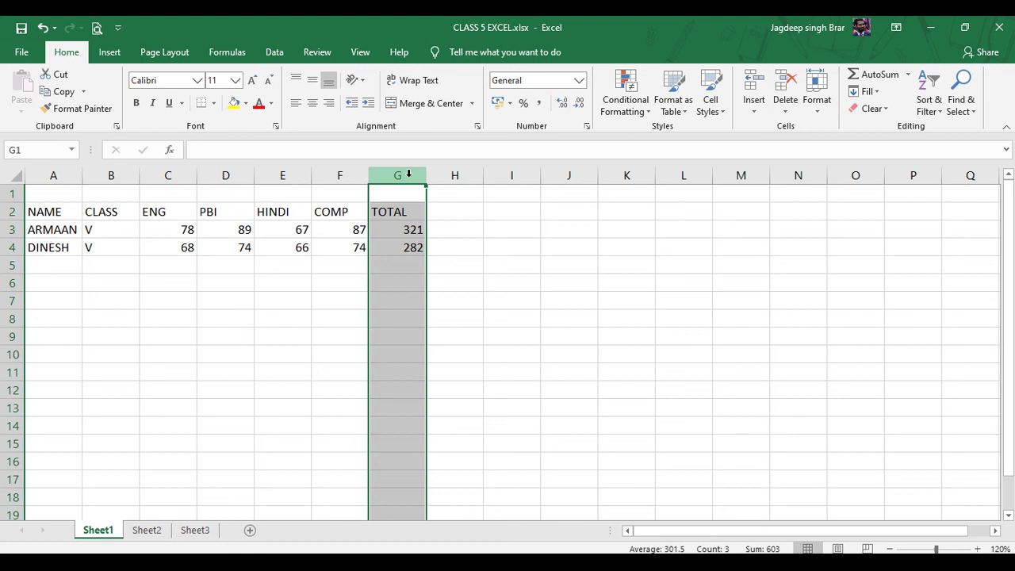
click(15, 173)
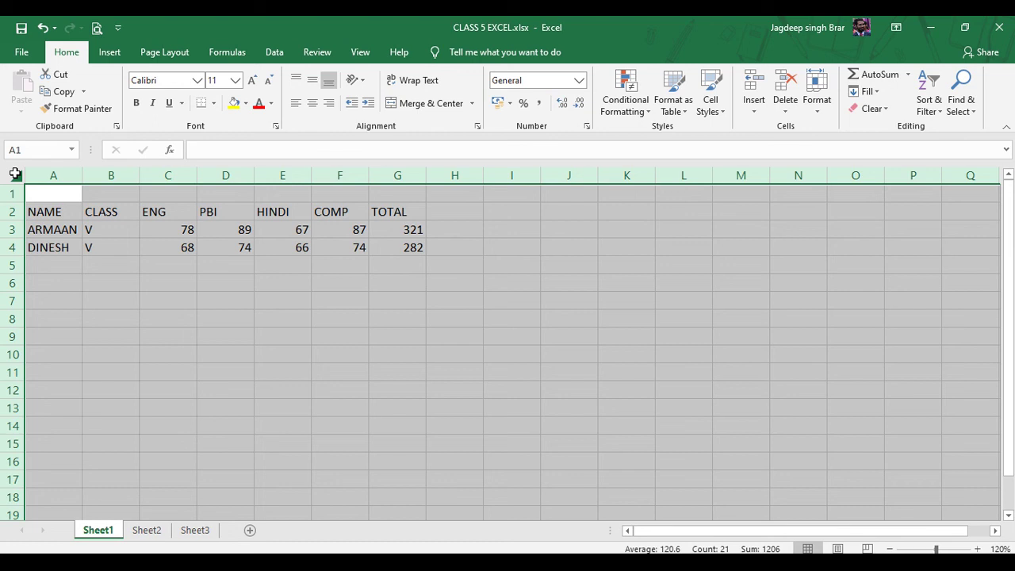
- Clear the whole-sheet selection and select the marks table A2:G4
click(94, 303)
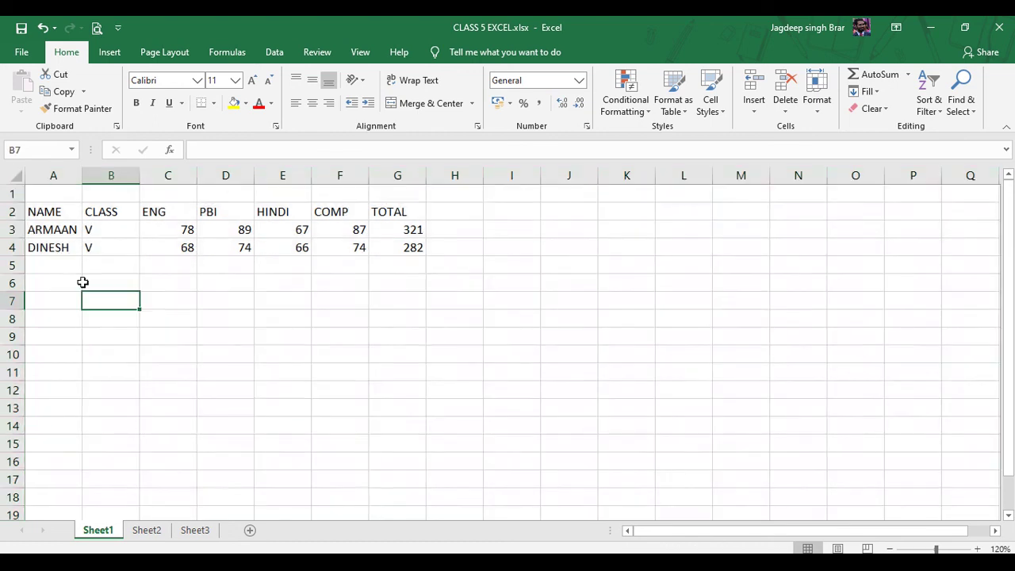
drag(33, 209, 404, 262)
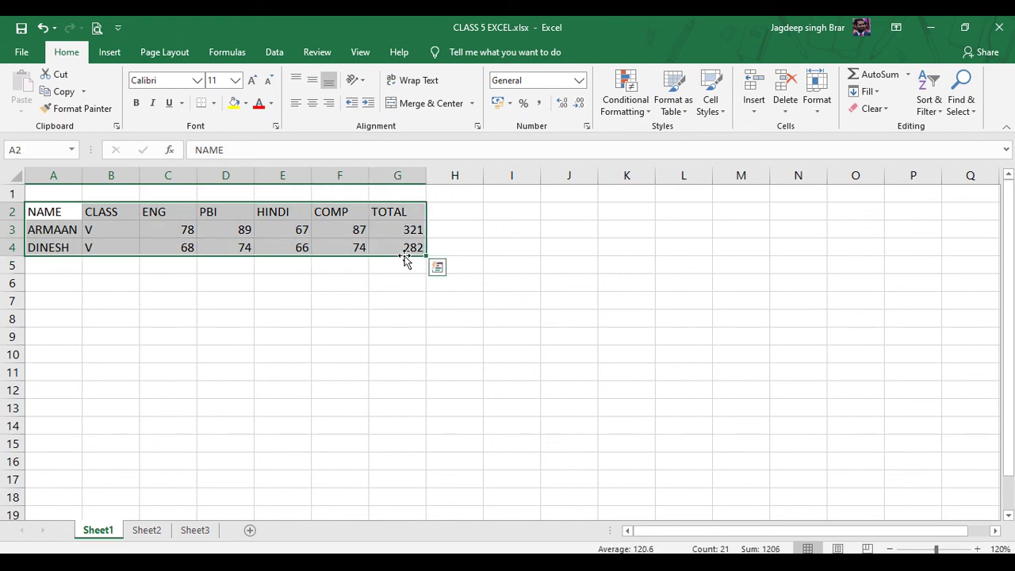